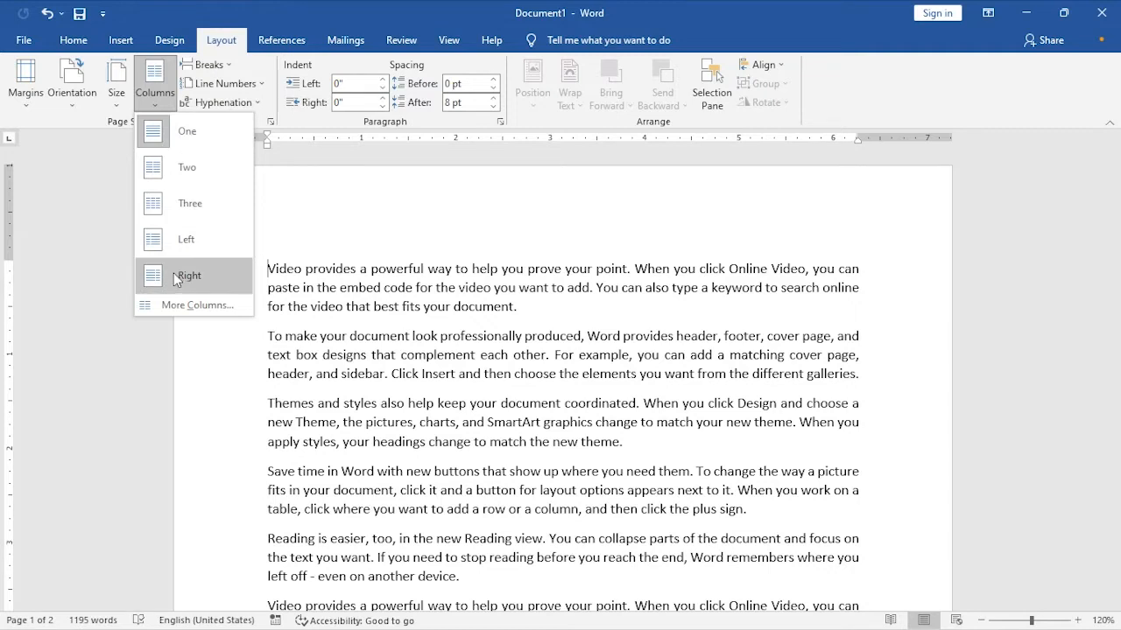
- Lay out the document text in two columns using the Two preset
click(165, 167)
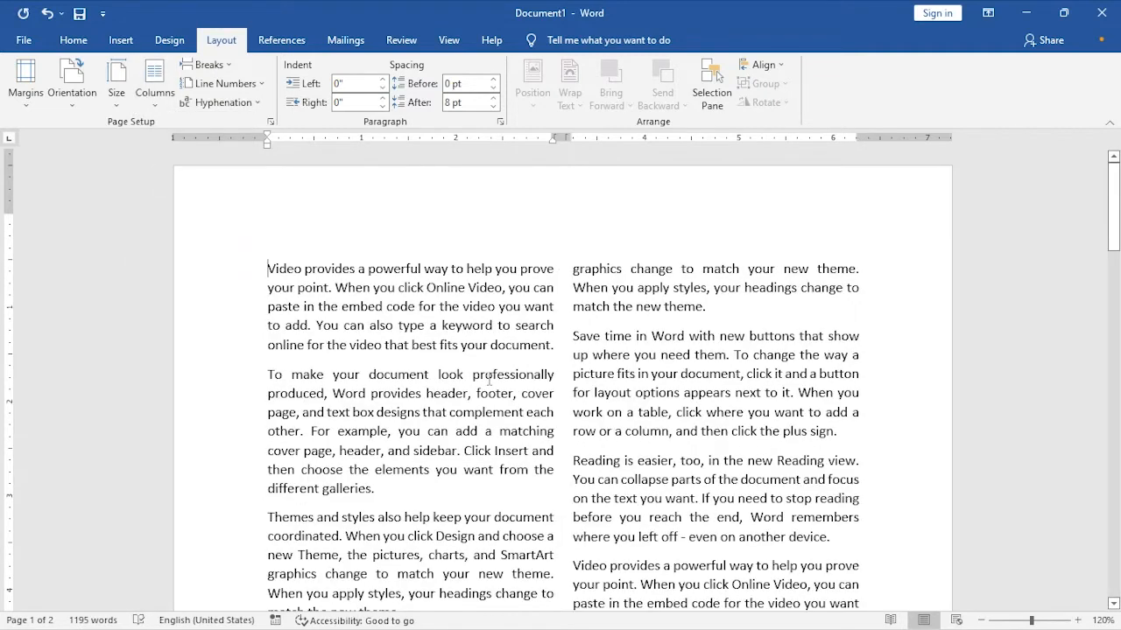
scroll(489, 378, down, 15)
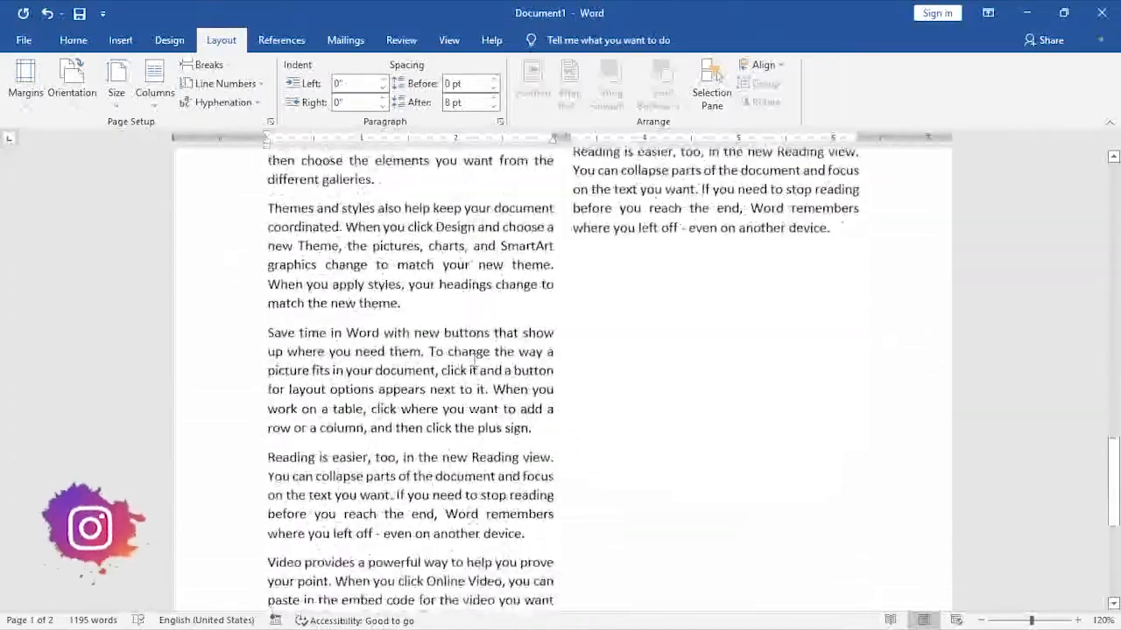
scroll(476, 368, down, 5)
scroll(490, 348, up, 15)
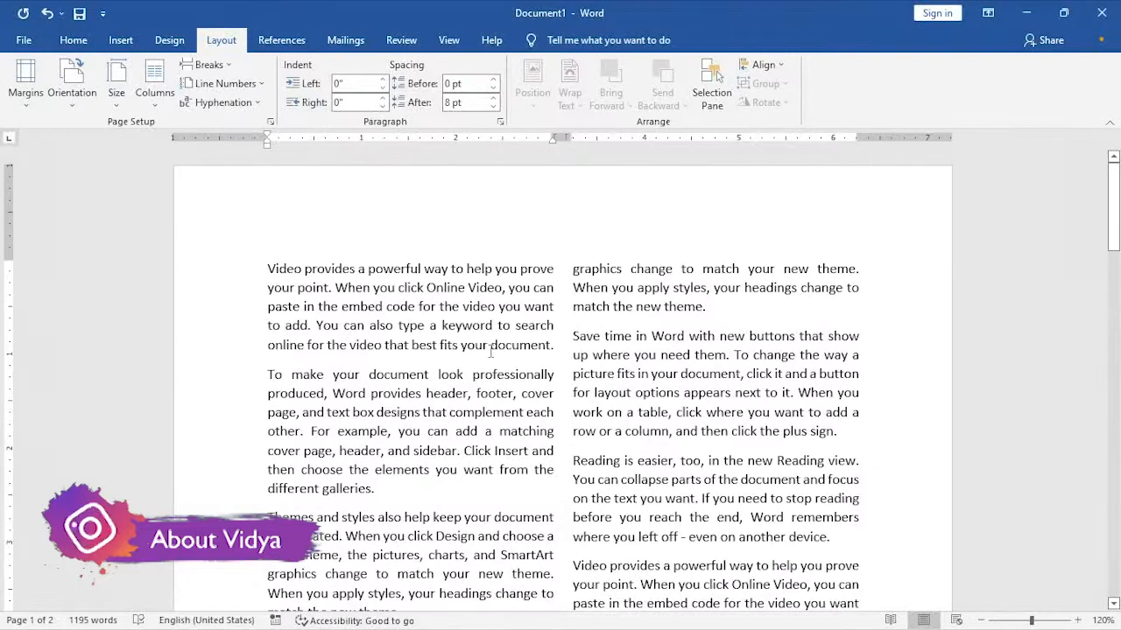
- Change the document text to the Three column preset and look over both pages
click(154, 94)
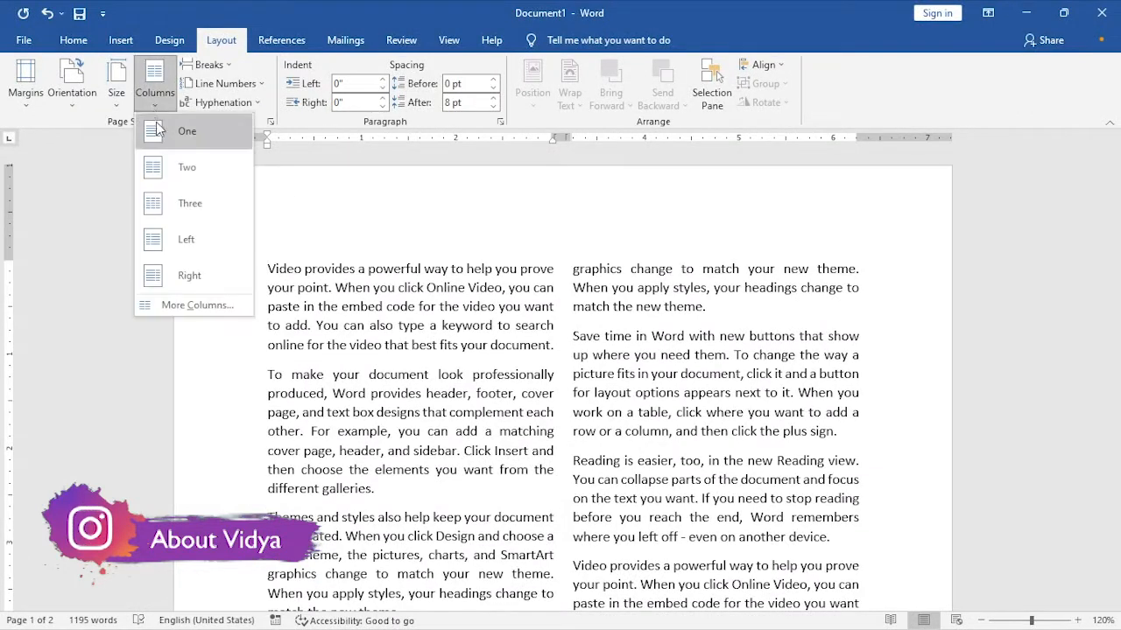
click(156, 204)
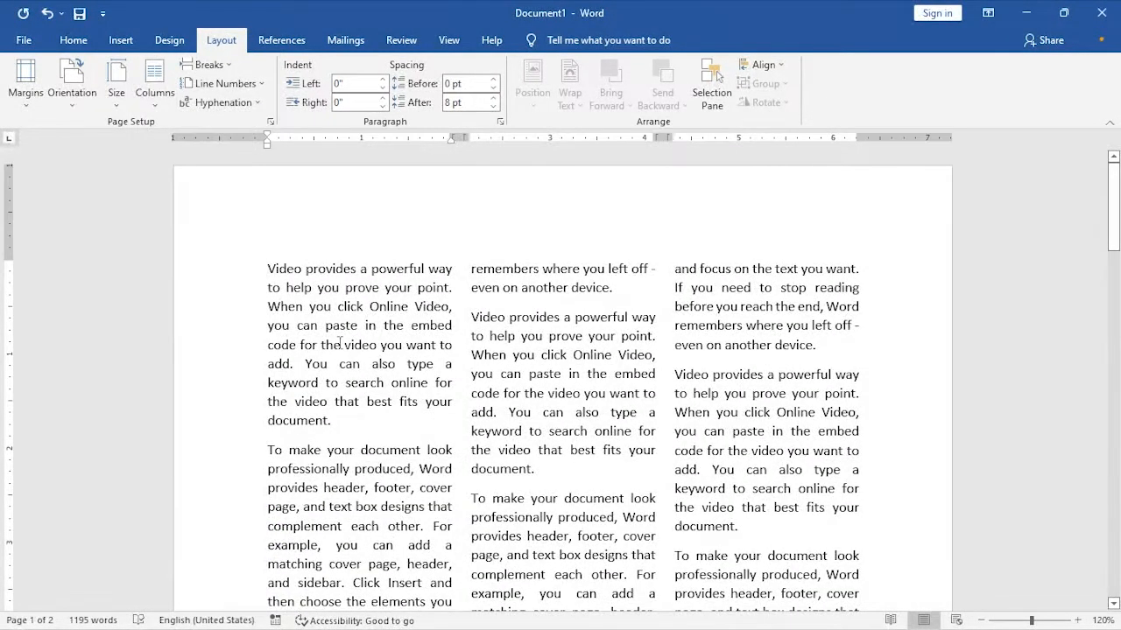
scroll(763, 361, down, 15)
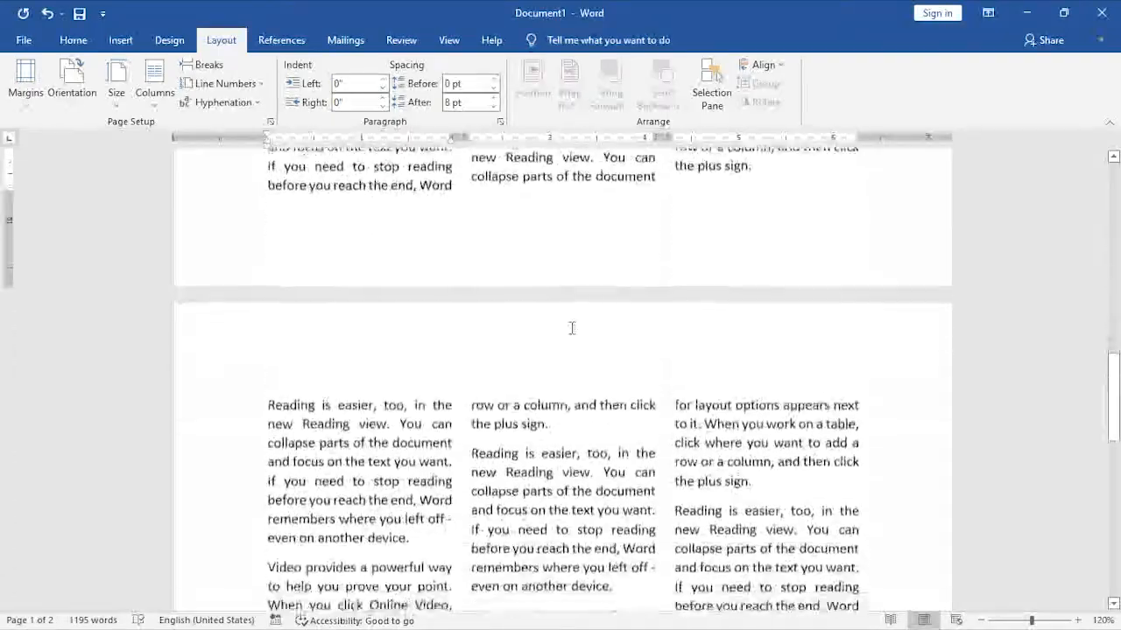
scroll(573, 324, down, 5)
scroll(573, 325, up, 5)
scroll(572, 324, down, 10)
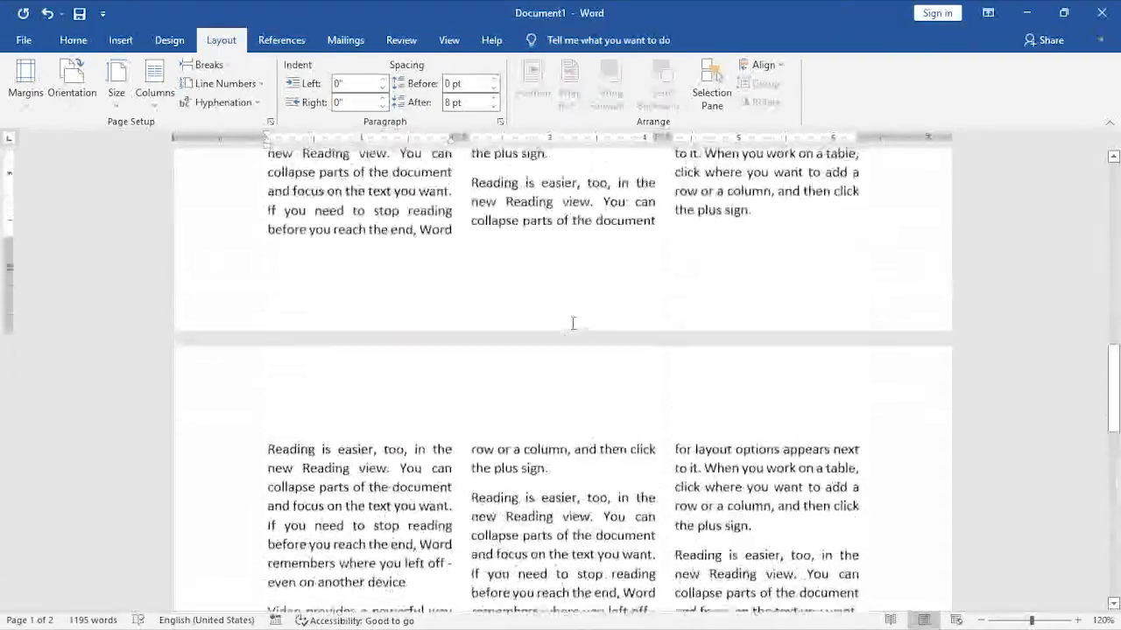
scroll(573, 325, up, 15)
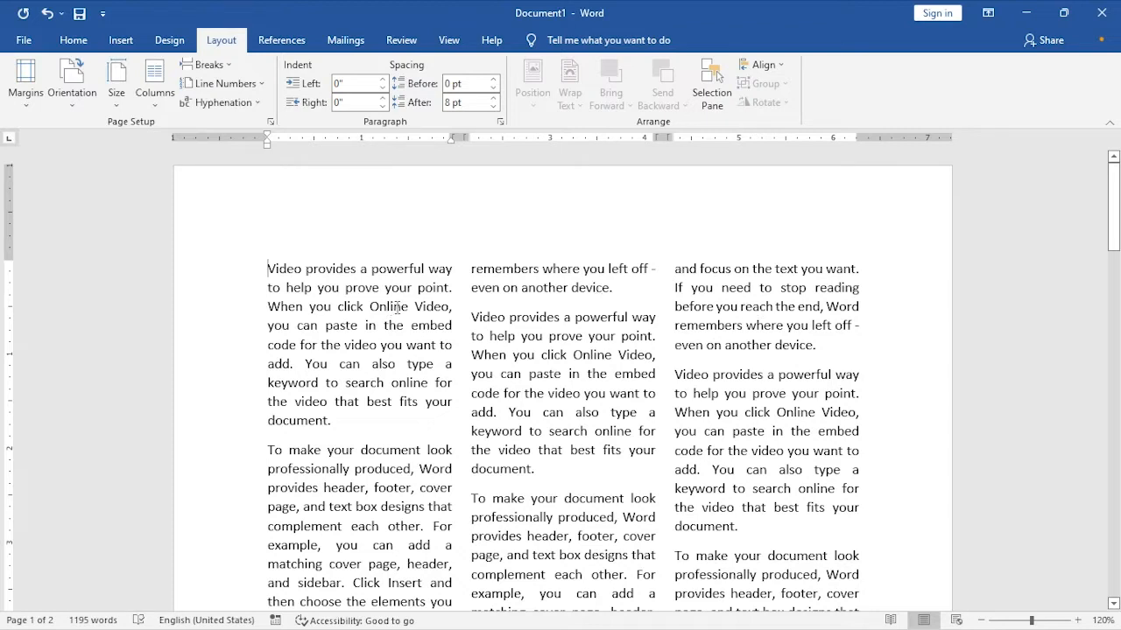
- Apply the Left column preset to the document, and switch the layout to the Right preset
click(155, 112)
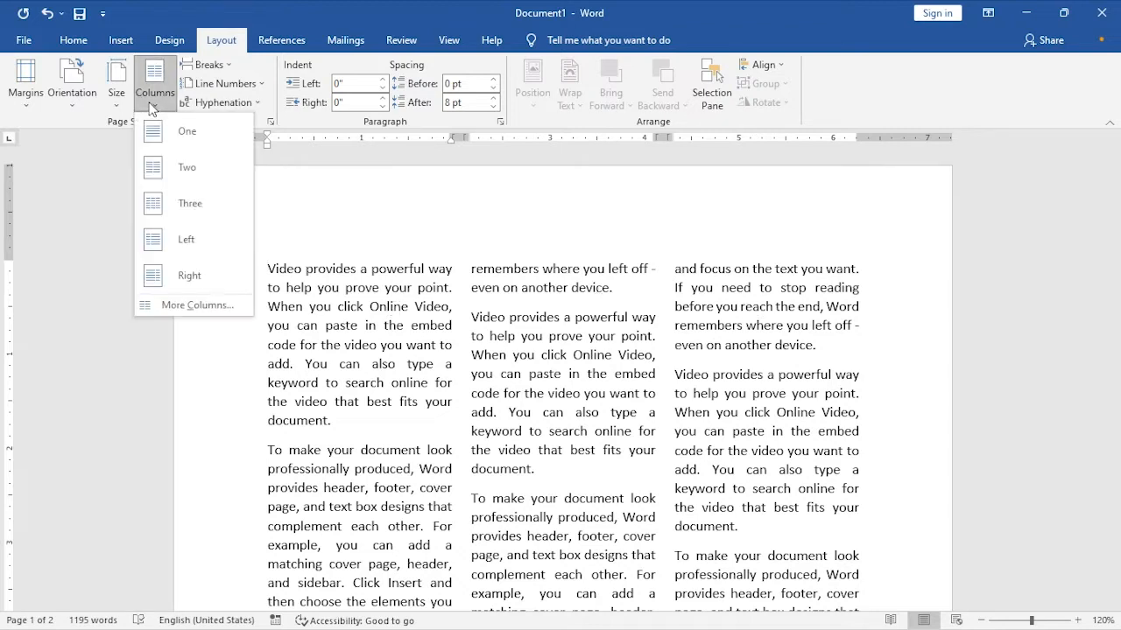
click(190, 248)
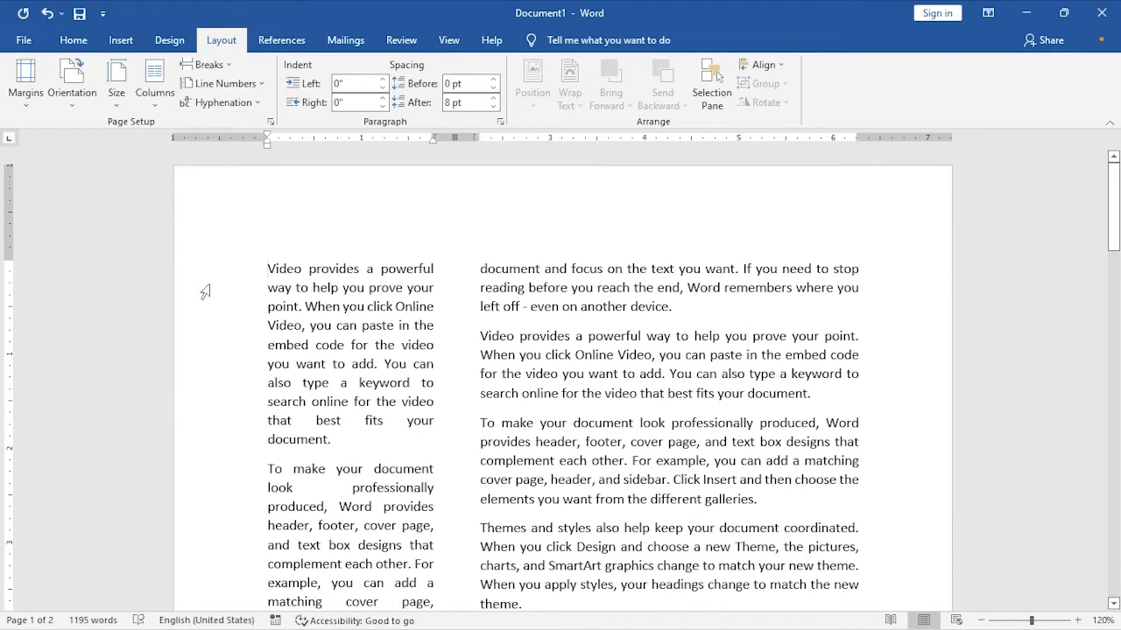
click(156, 101)
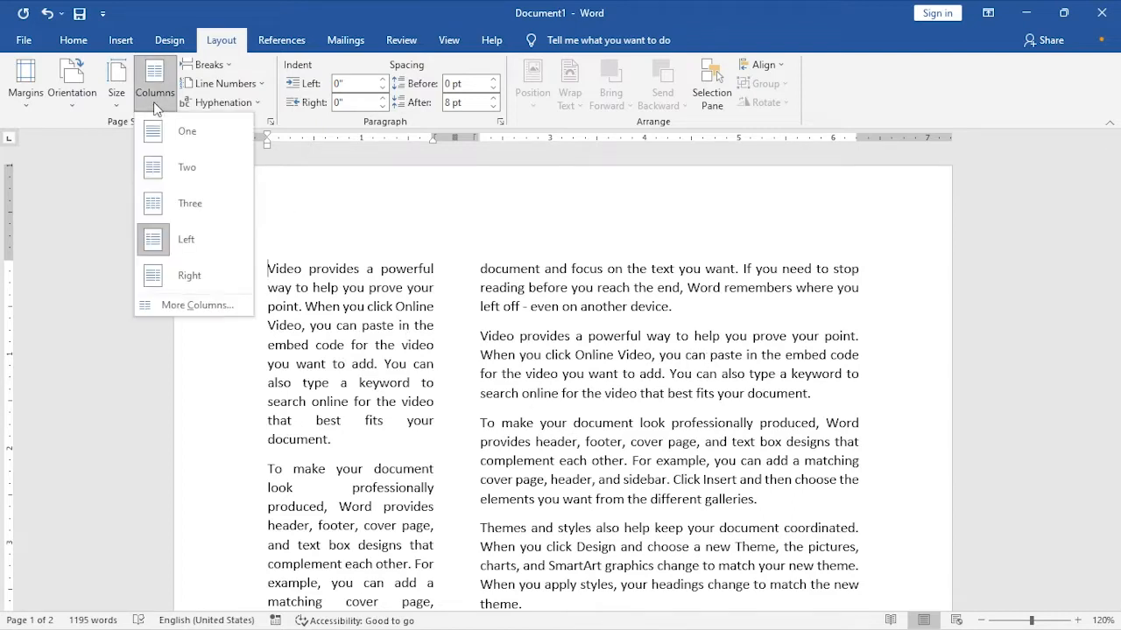
click(191, 276)
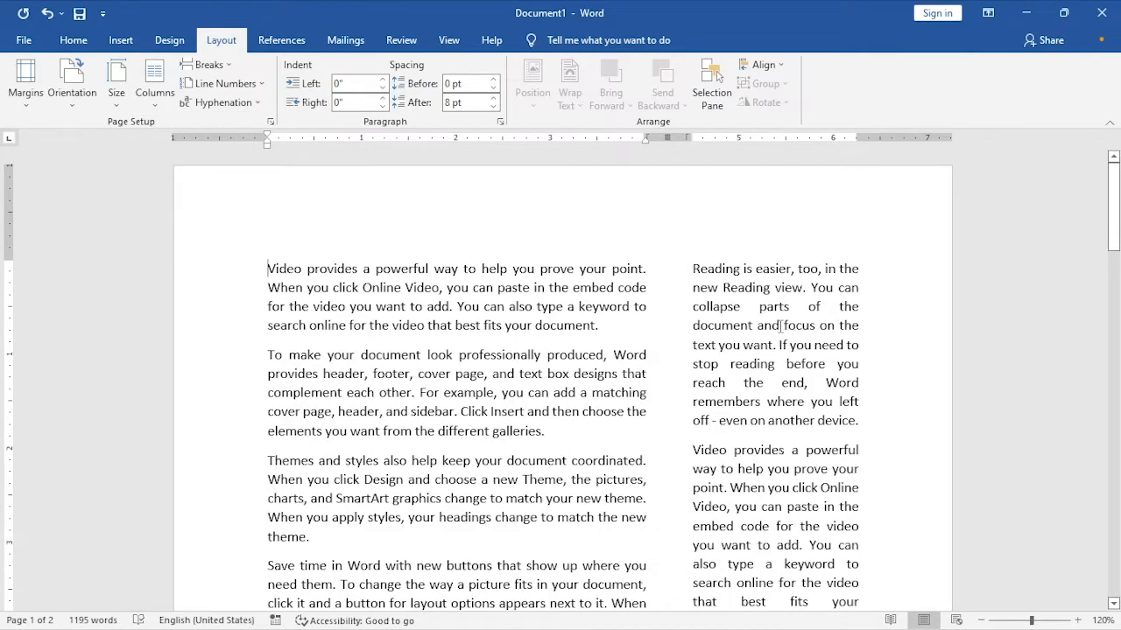
- Return the document to a single column and open the custom column settings
click(155, 100)
click(156, 130)
click(155, 104)
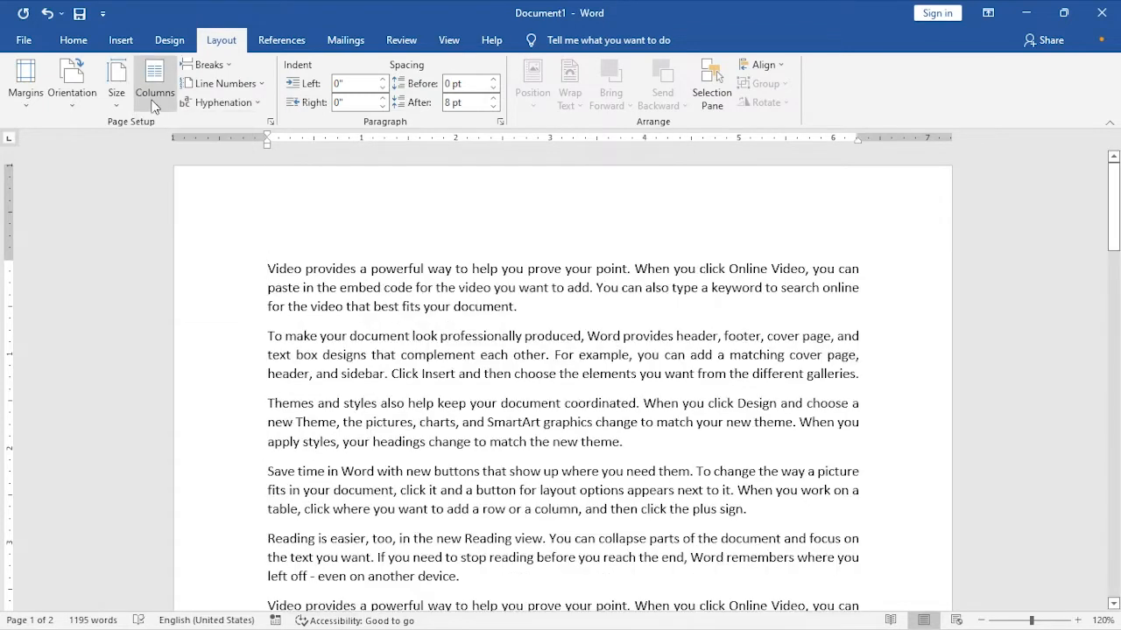
click(188, 306)
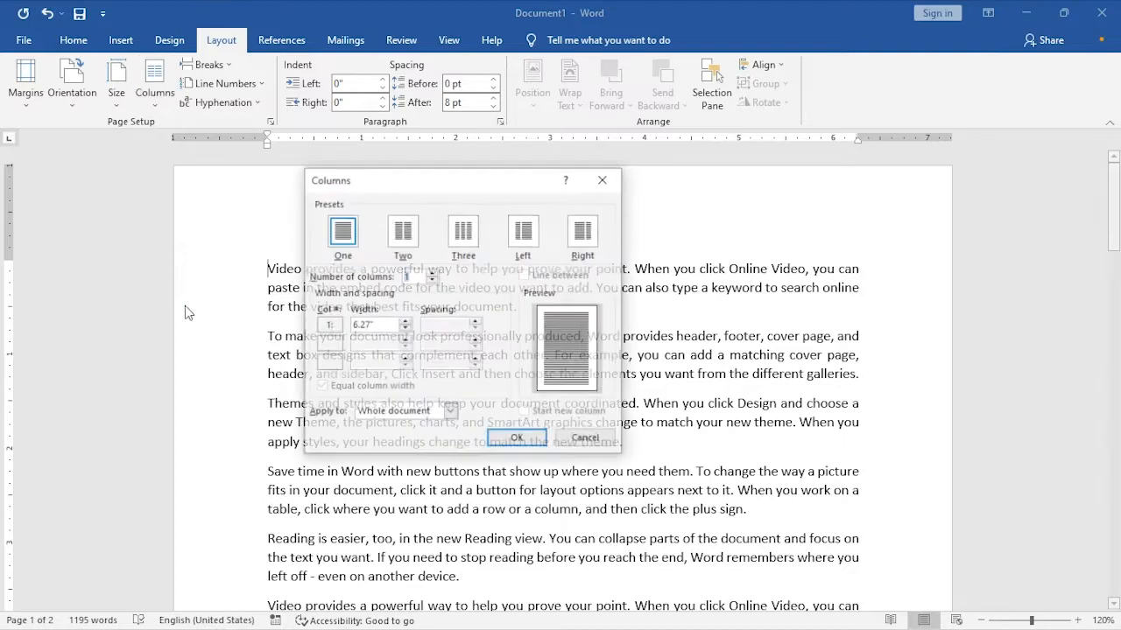
drag(395, 185, 366, 212)
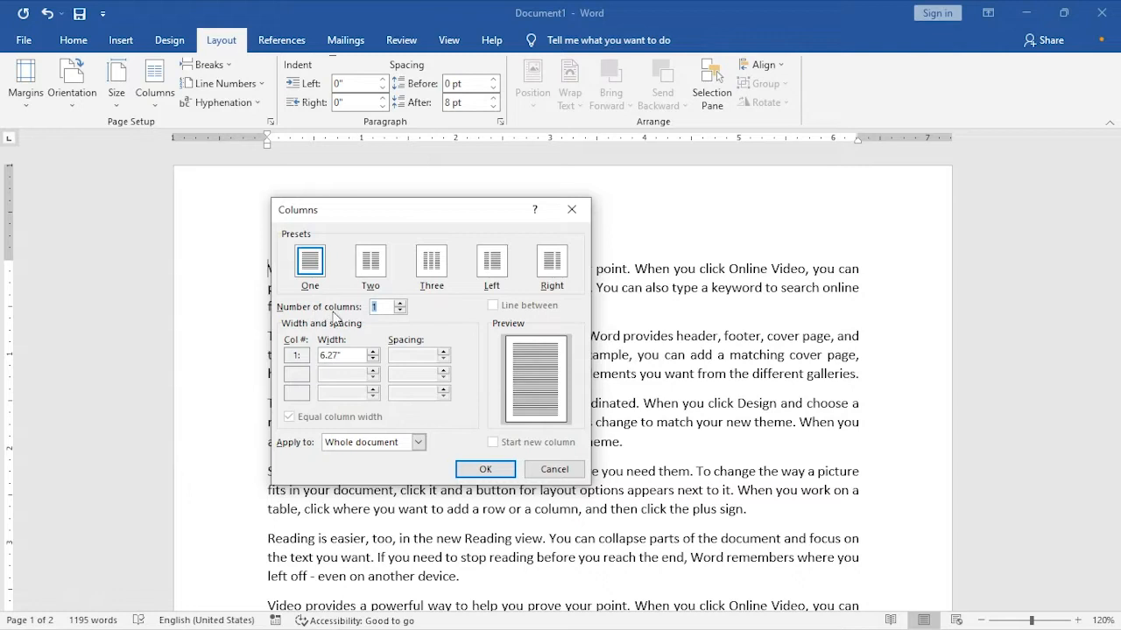
- Try different column counts in the custom column settings and set the number of columns to 2
click(400, 302)
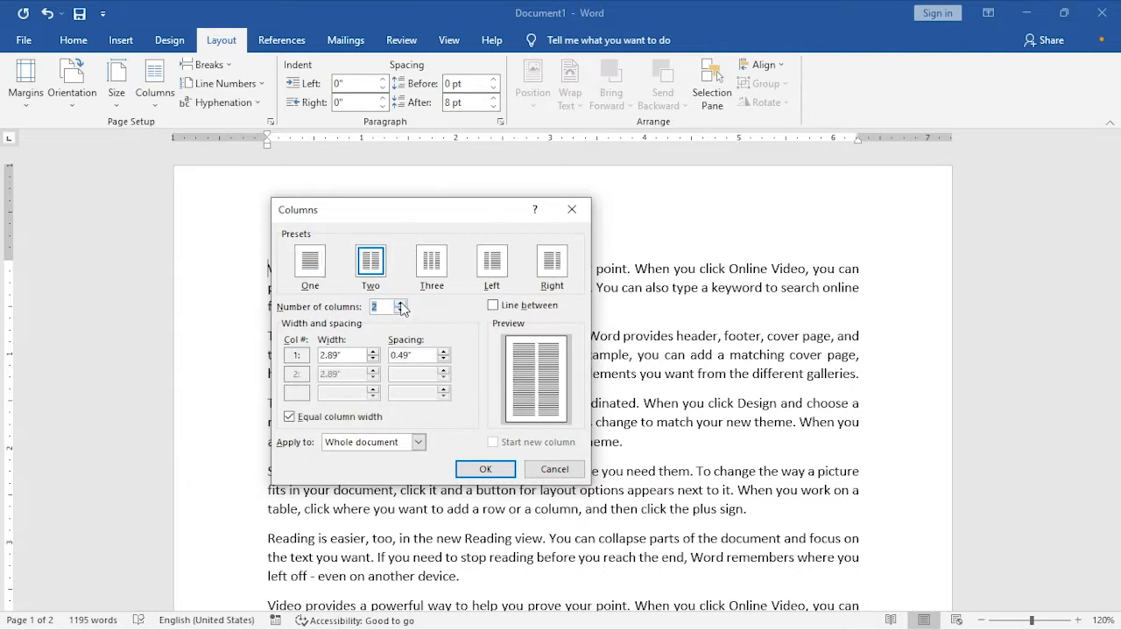
click(400, 303)
click(400, 303)
click(400, 303)
click(400, 303)
click(400, 303)
click(400, 303)
click(401, 303)
click(399, 311)
click(399, 310)
click(400, 311)
click(399, 311)
click(400, 311)
click(400, 311)
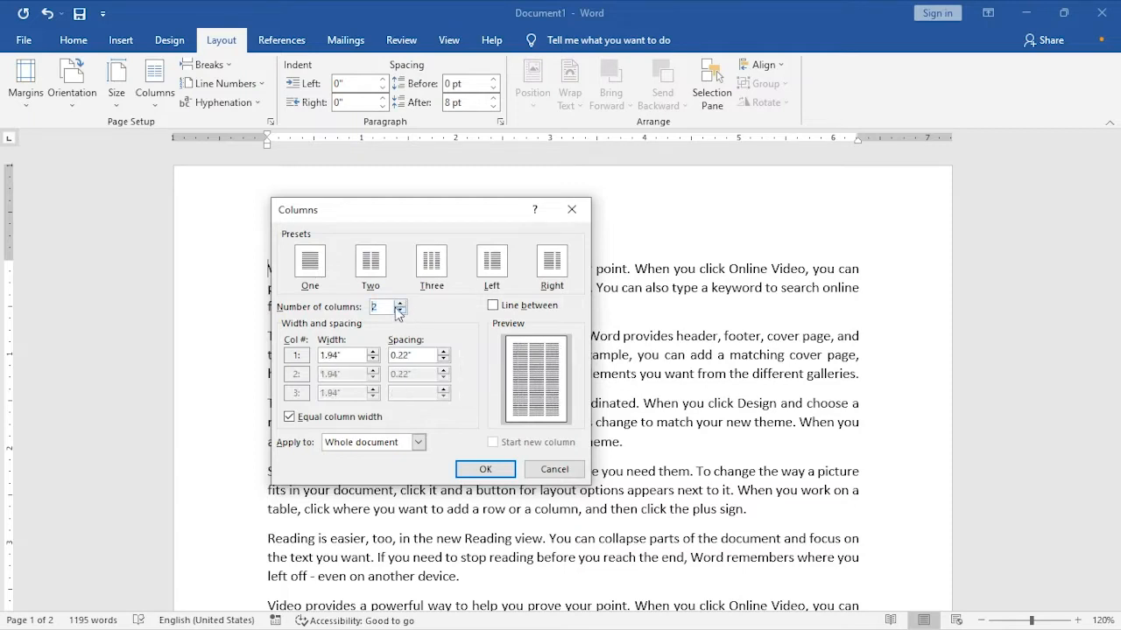
click(400, 304)
click(403, 311)
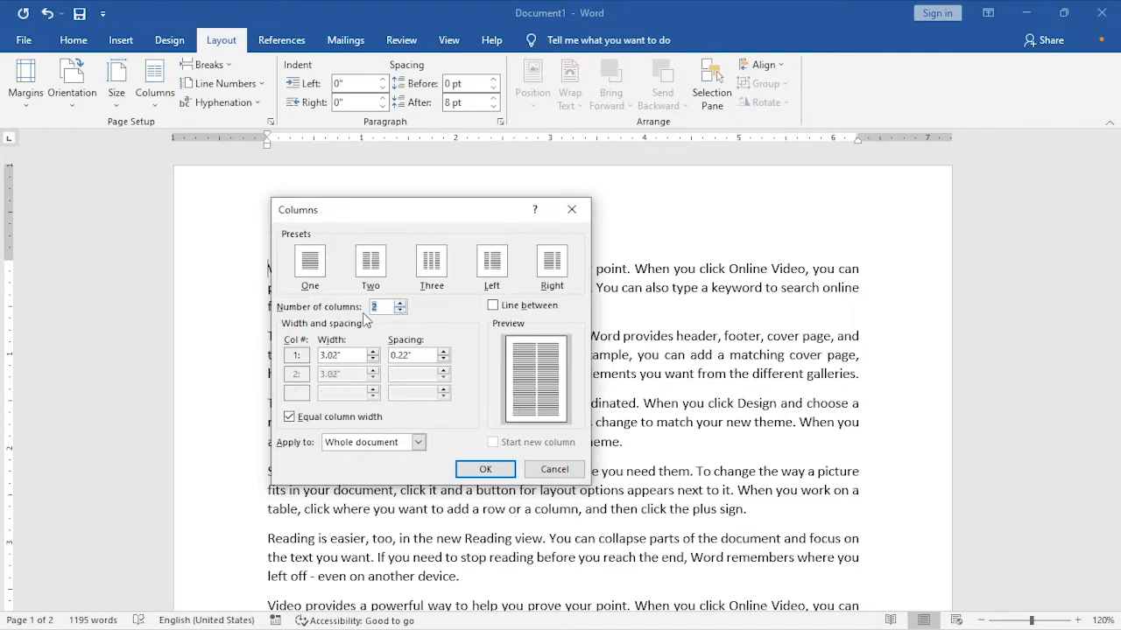
- Add a dividing line between the two columns and apply the settings to the whole document
click(493, 309)
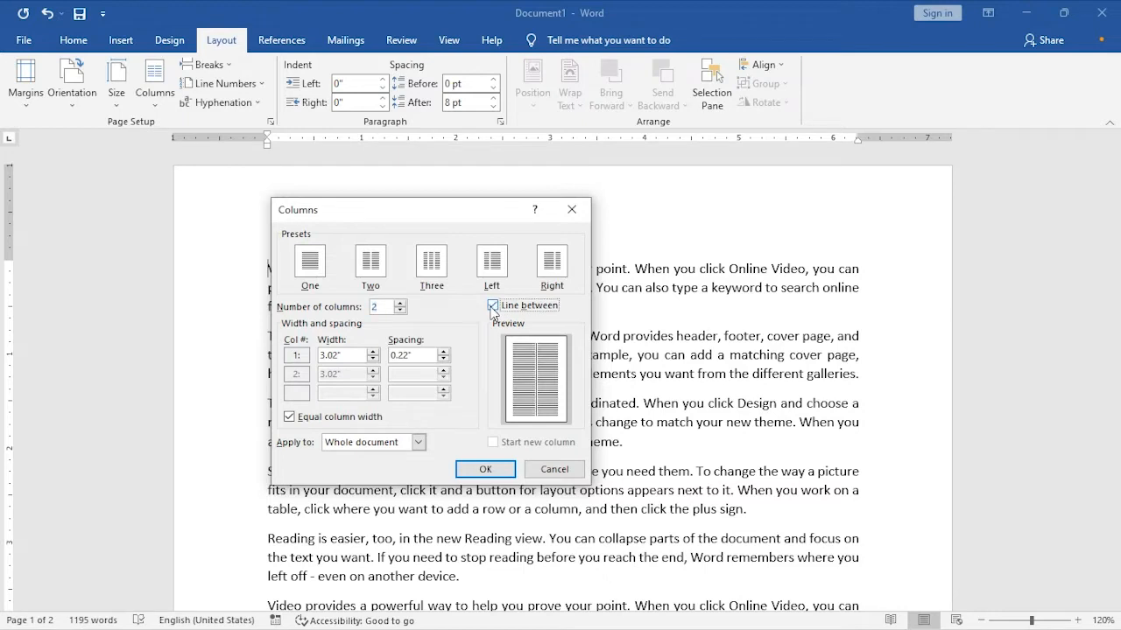
click(511, 472)
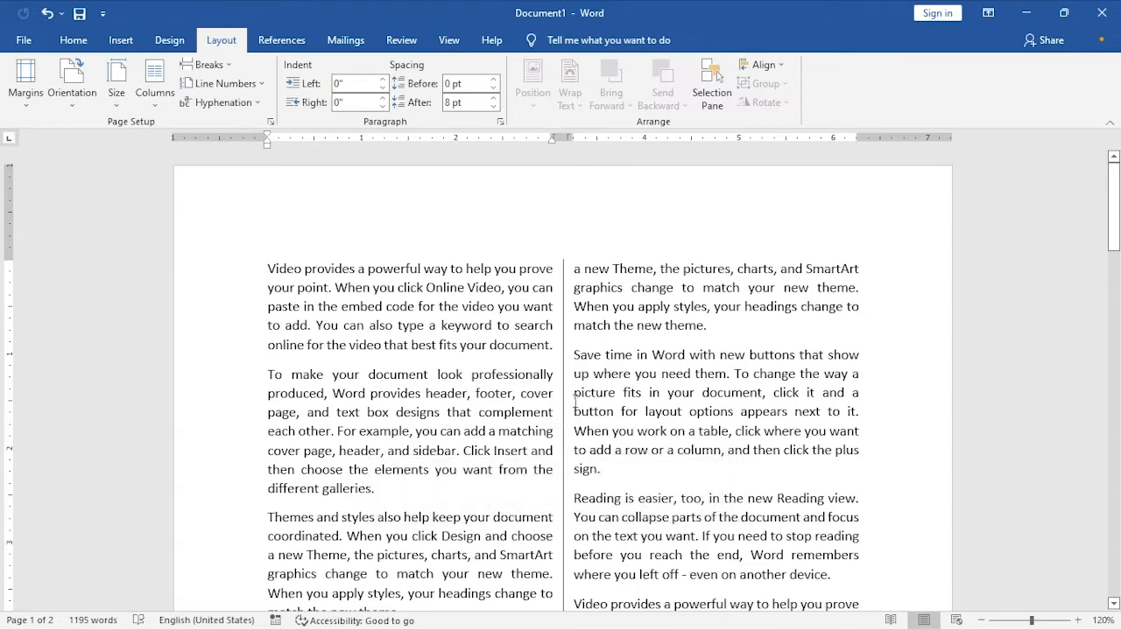
scroll(575, 399, down, 8)
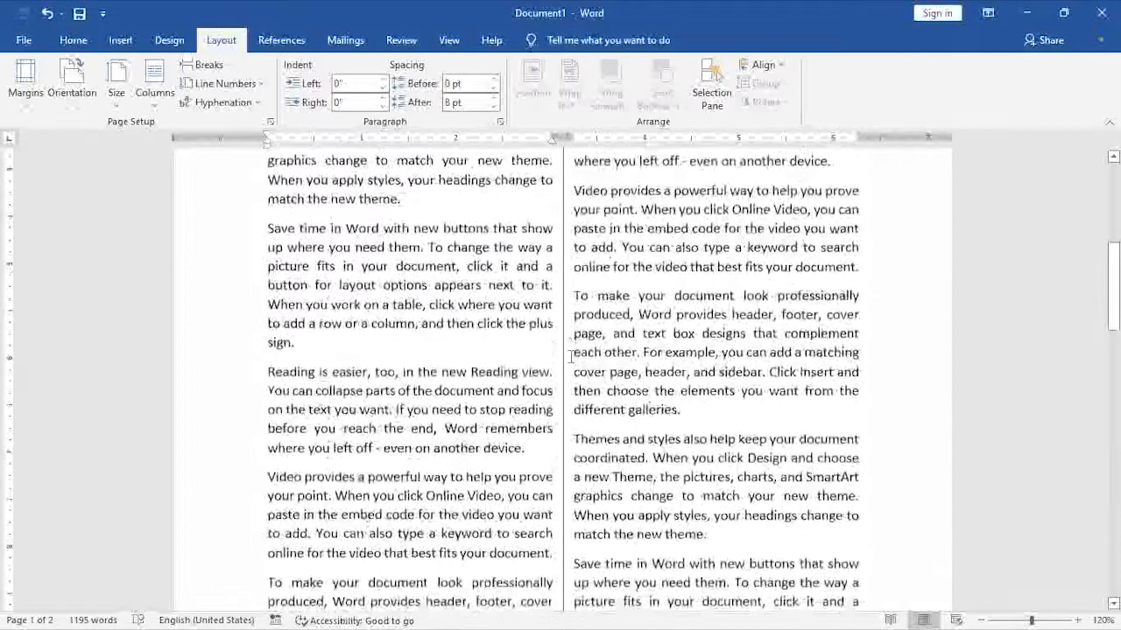
scroll(570, 355, down, 1)
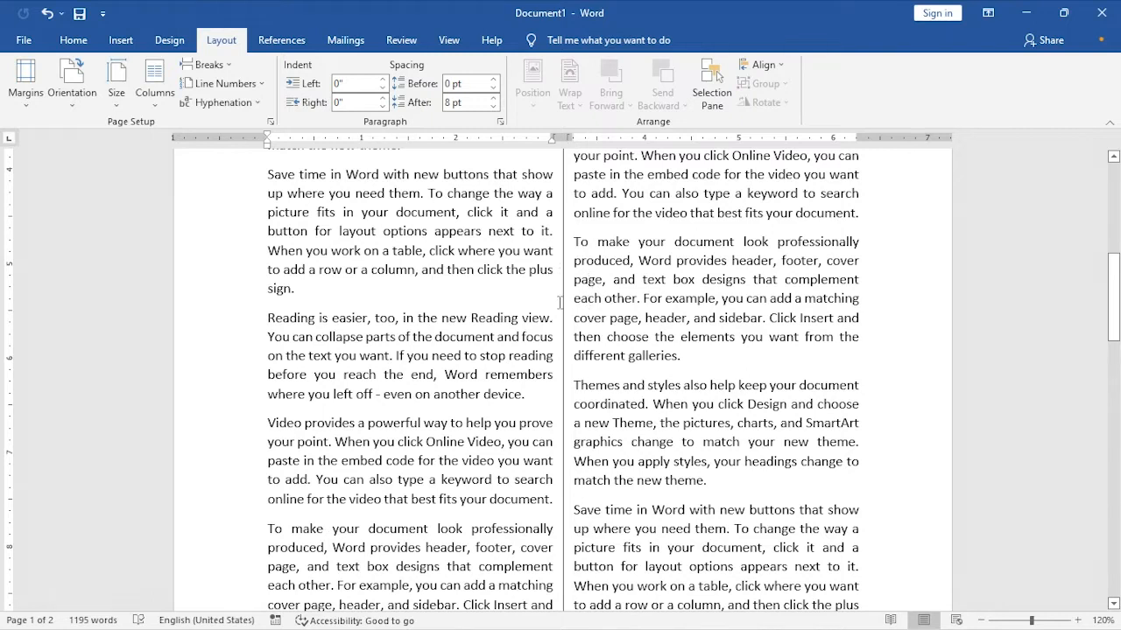
- Reopen the custom column settings and turn off the line between the columns
click(154, 88)
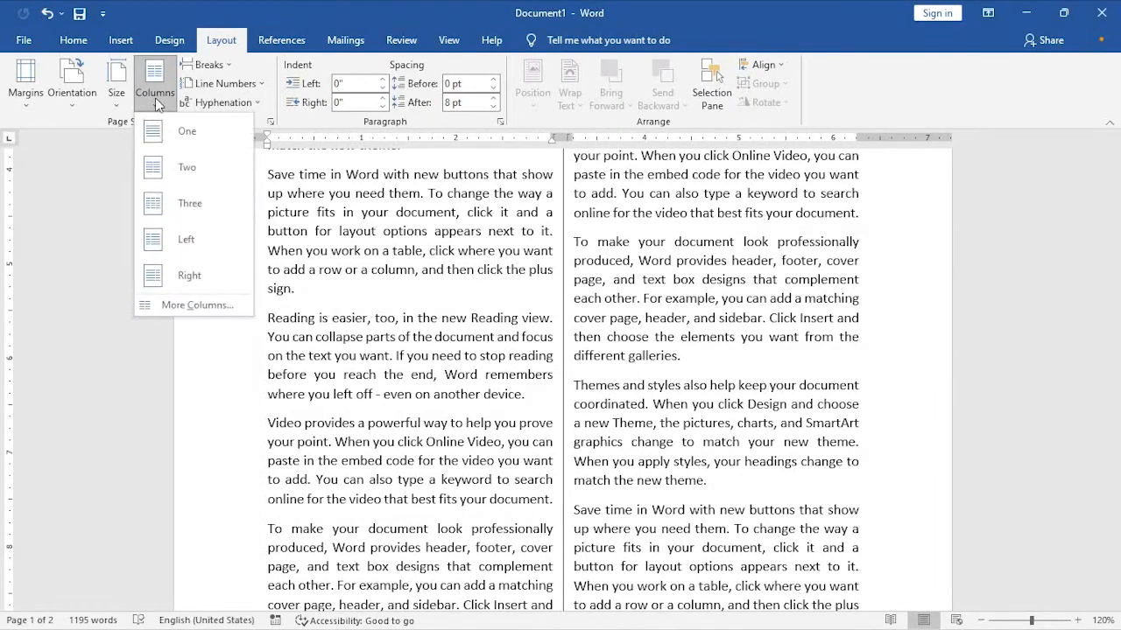
click(190, 305)
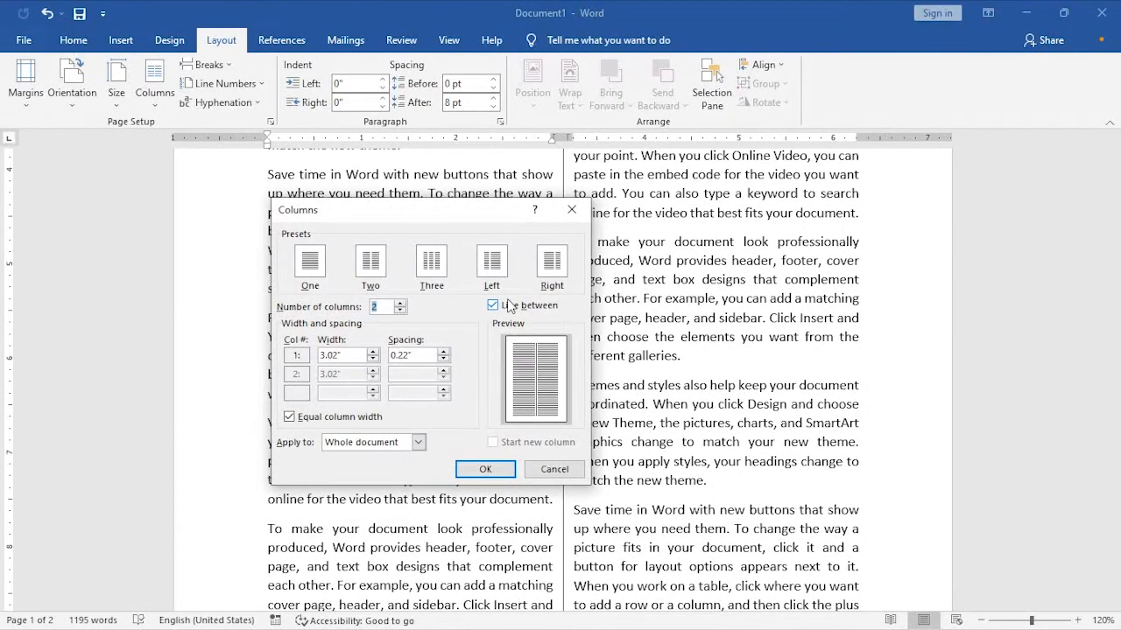
click(517, 308)
click(520, 315)
drag(459, 211, 596, 169)
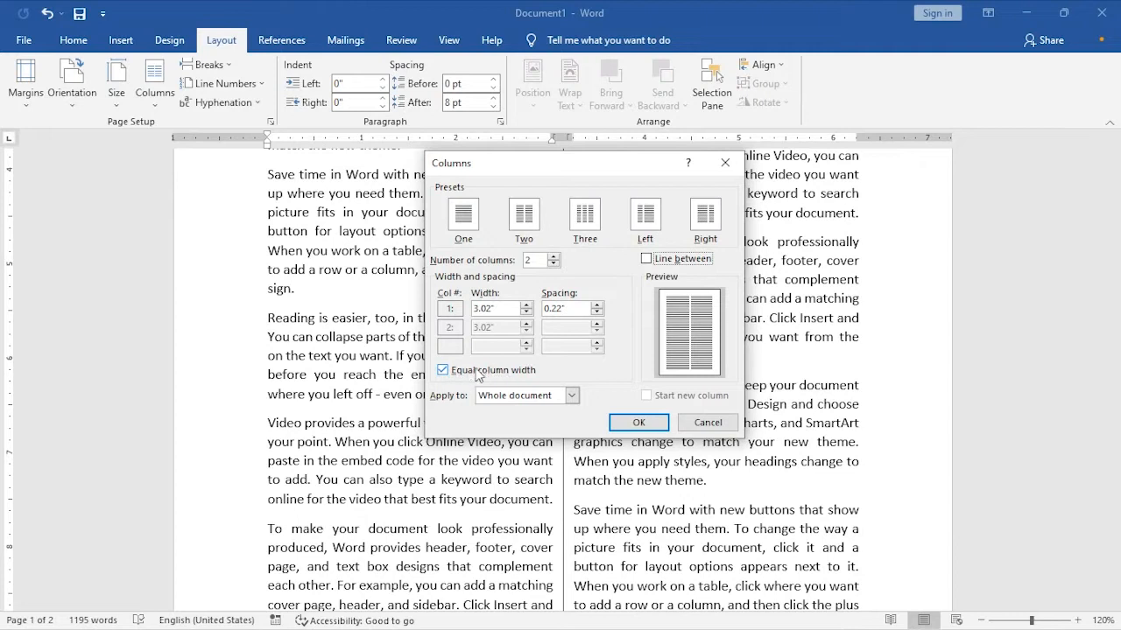
- Reset the layout to two equal columns with 0.49" spacing and apply it to the whole document
click(554, 256)
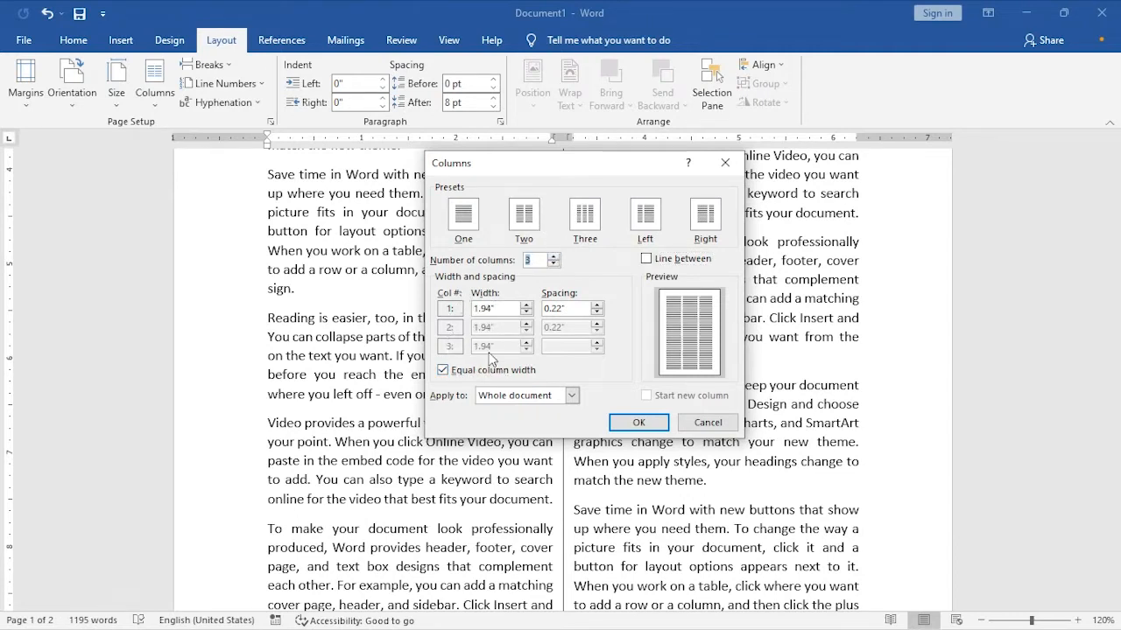
click(553, 264)
click(552, 264)
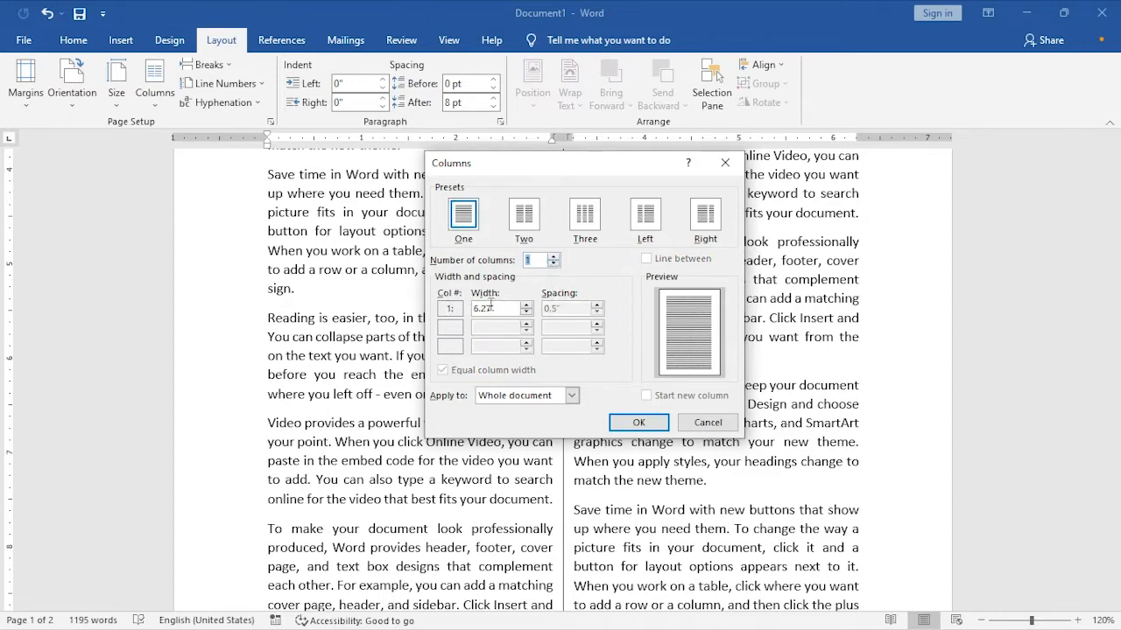
click(553, 256)
double_click(499, 308)
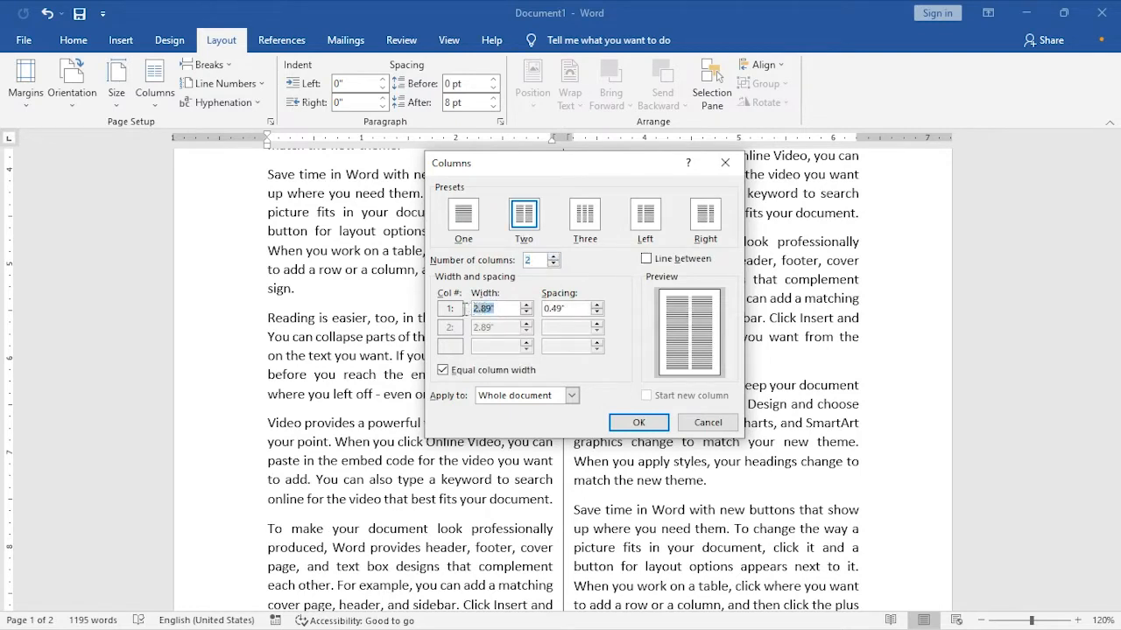
double_click(575, 308)
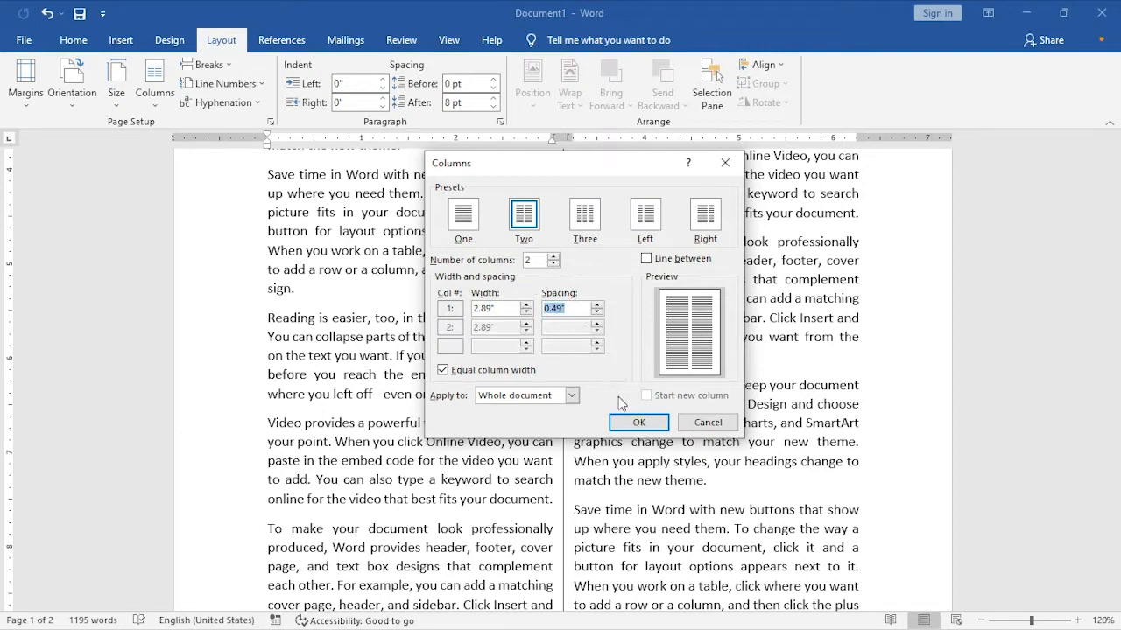
click(638, 422)
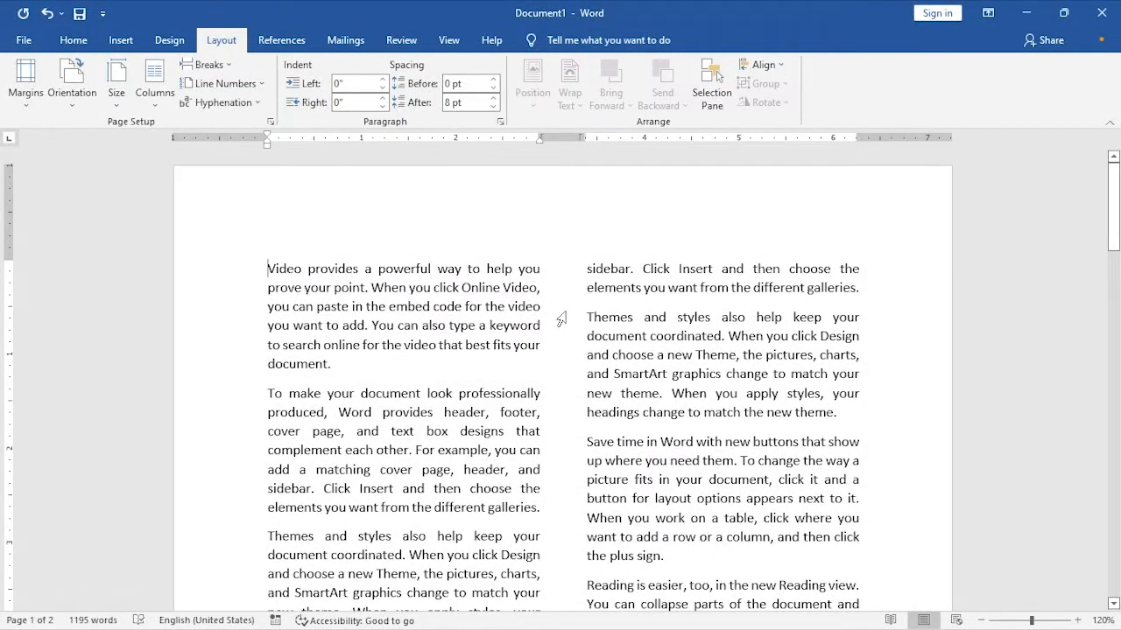
- Set the spacing between the two equal-width columns to 0.2" and apply it to the whole document
click(154, 87)
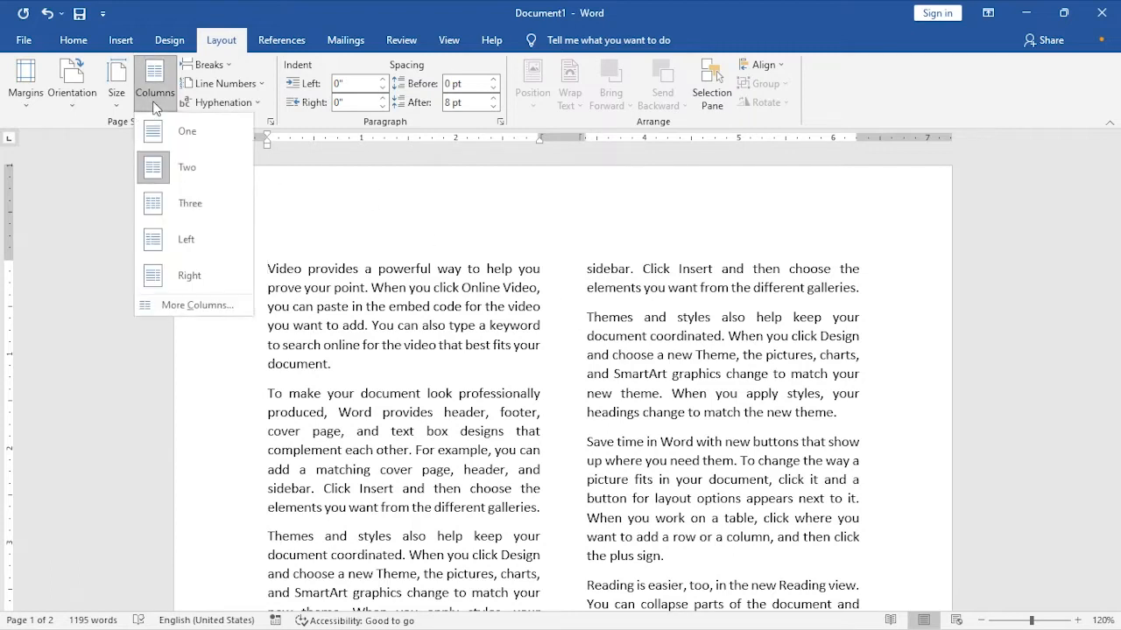
click(183, 304)
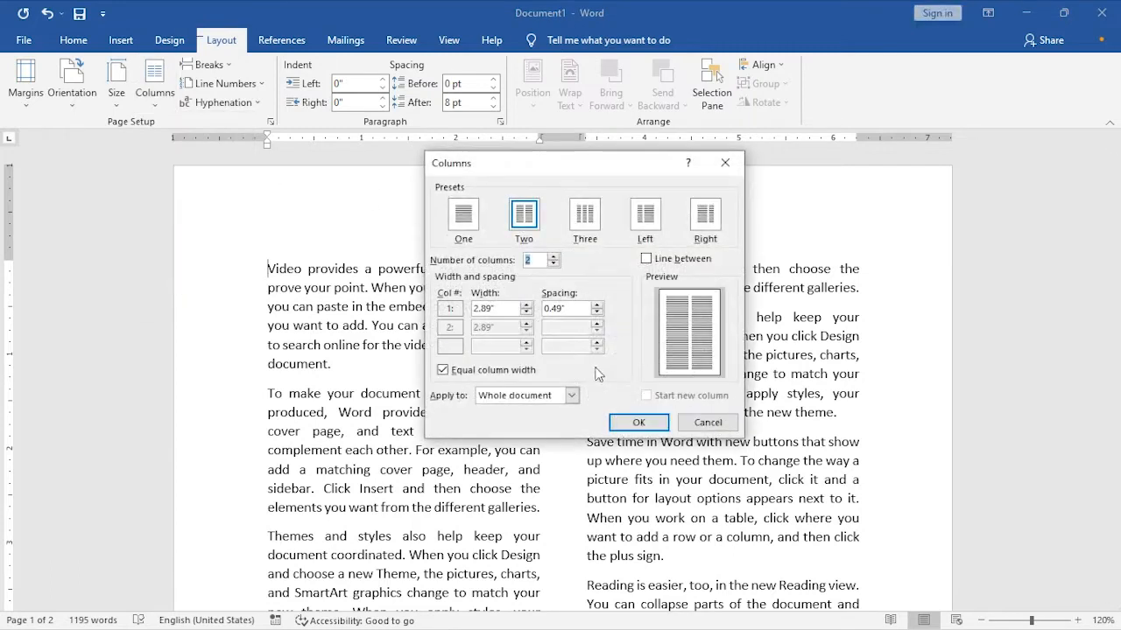
click(597, 313)
click(597, 314)
click(598, 313)
click(597, 313)
click(596, 306)
click(596, 306)
drag(562, 308, 478, 309)
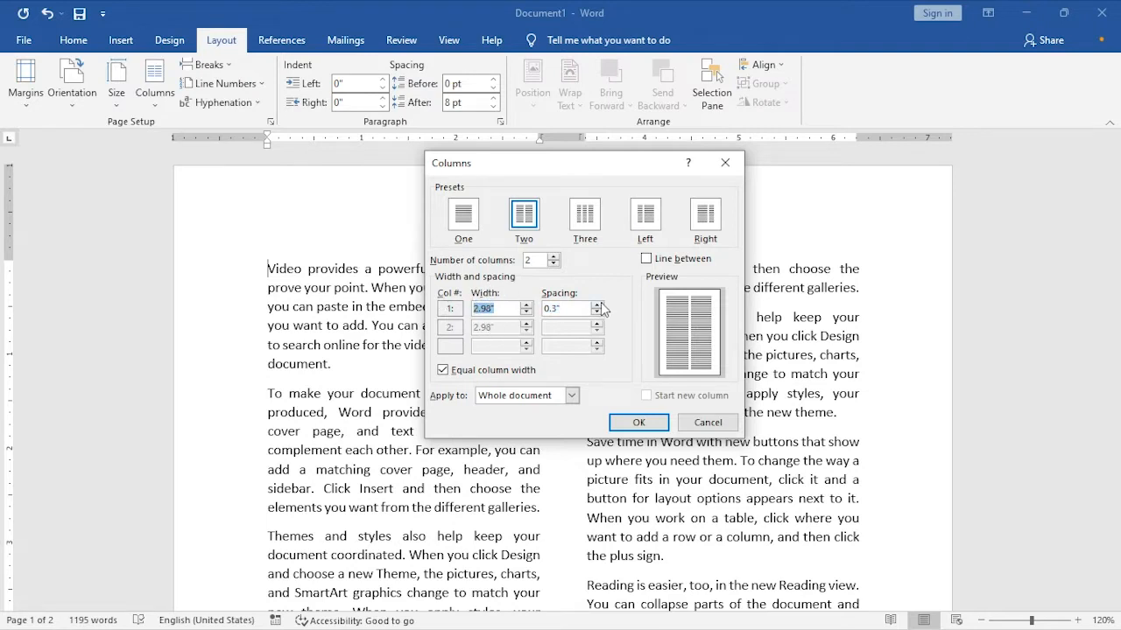
key(Tab)
click(596, 305)
click(597, 305)
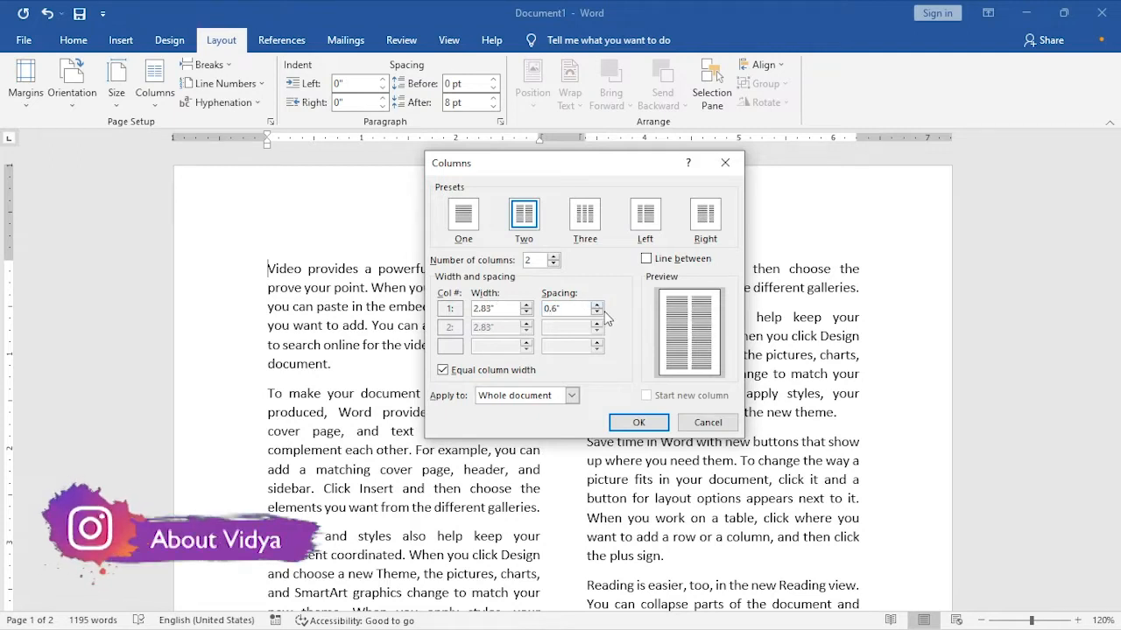
click(597, 313)
click(597, 313)
click(598, 313)
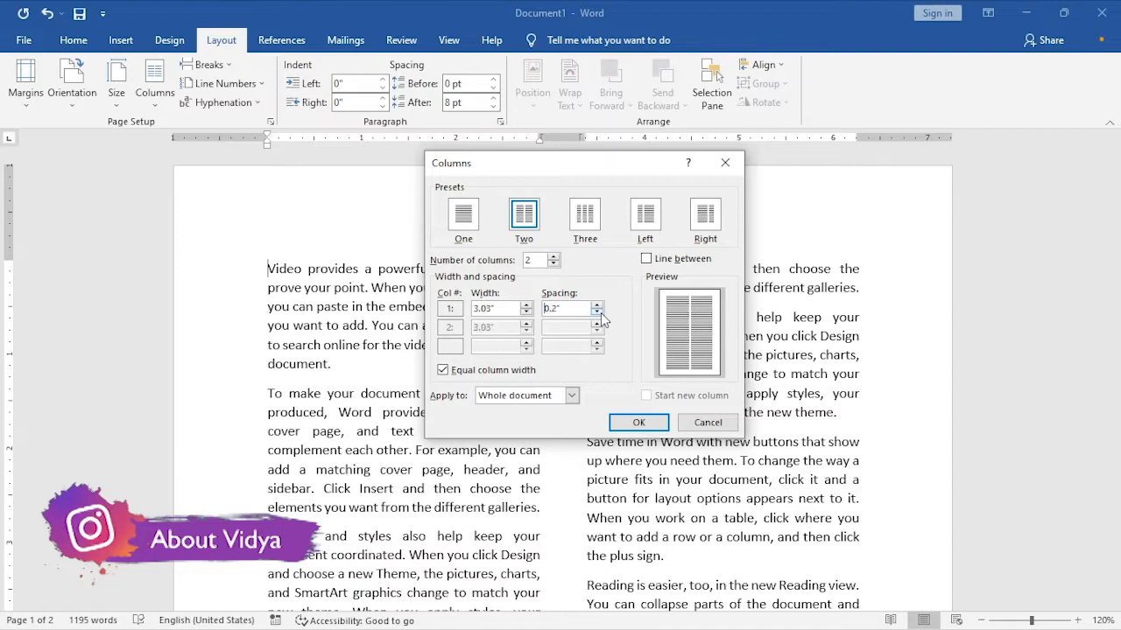
click(638, 422)
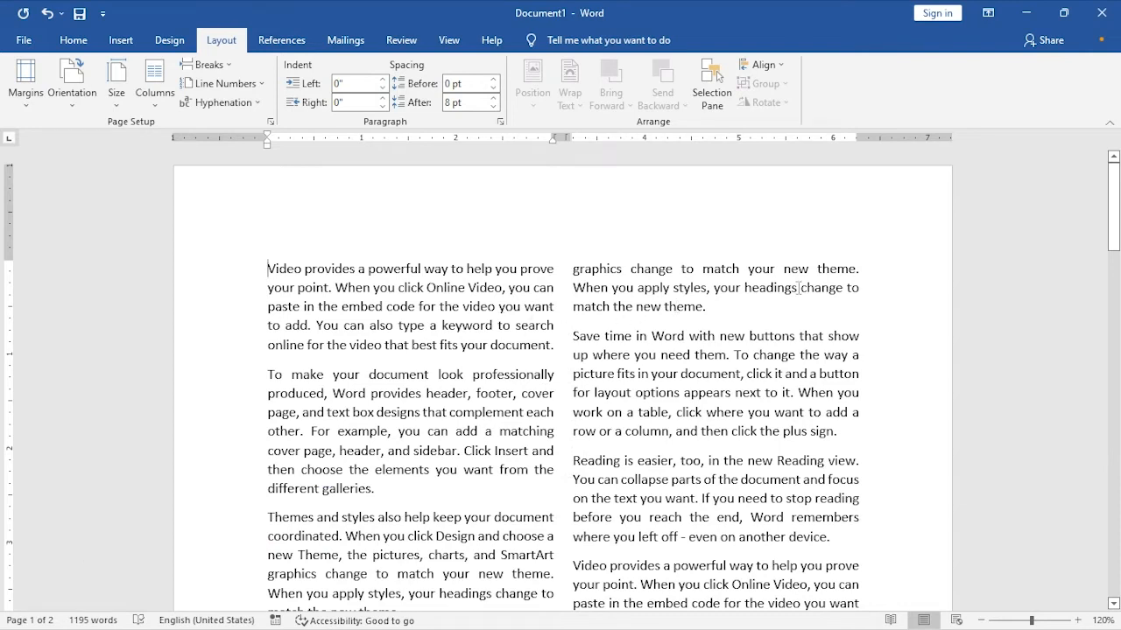
- Open the custom column settings and set the number of columns to 3
click(158, 108)
click(214, 313)
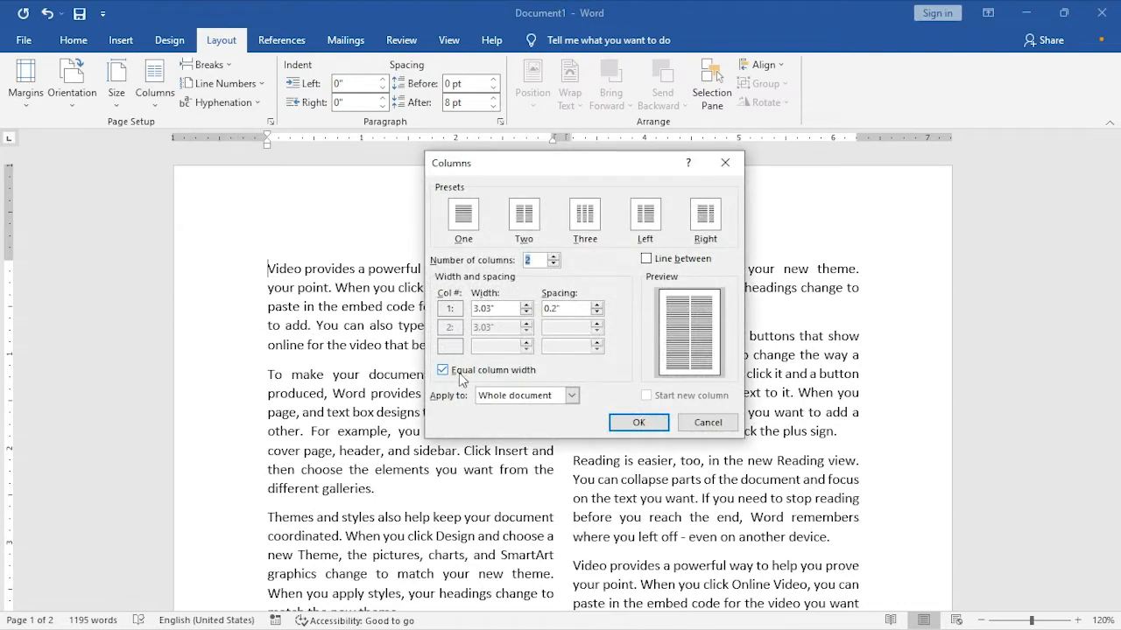
click(503, 377)
click(504, 377)
click(552, 256)
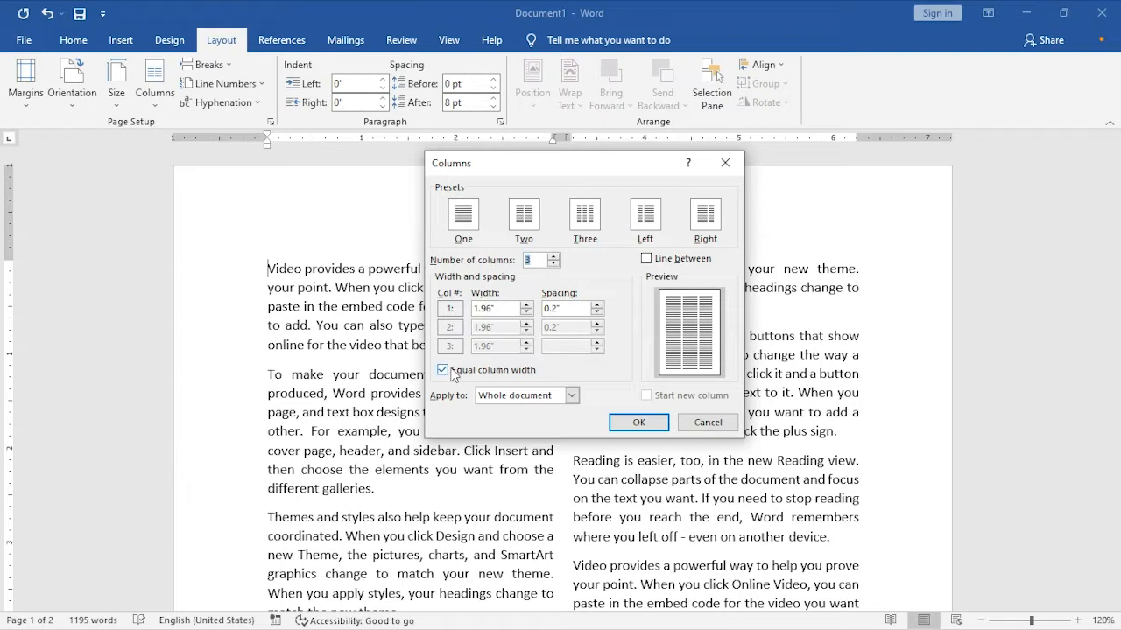
- Turn off equal column width, set the first column's width to 3", and apply the three-column layout to the whole document
click(486, 373)
click(486, 373)
double_click(503, 308)
click(471, 374)
double_click(506, 308)
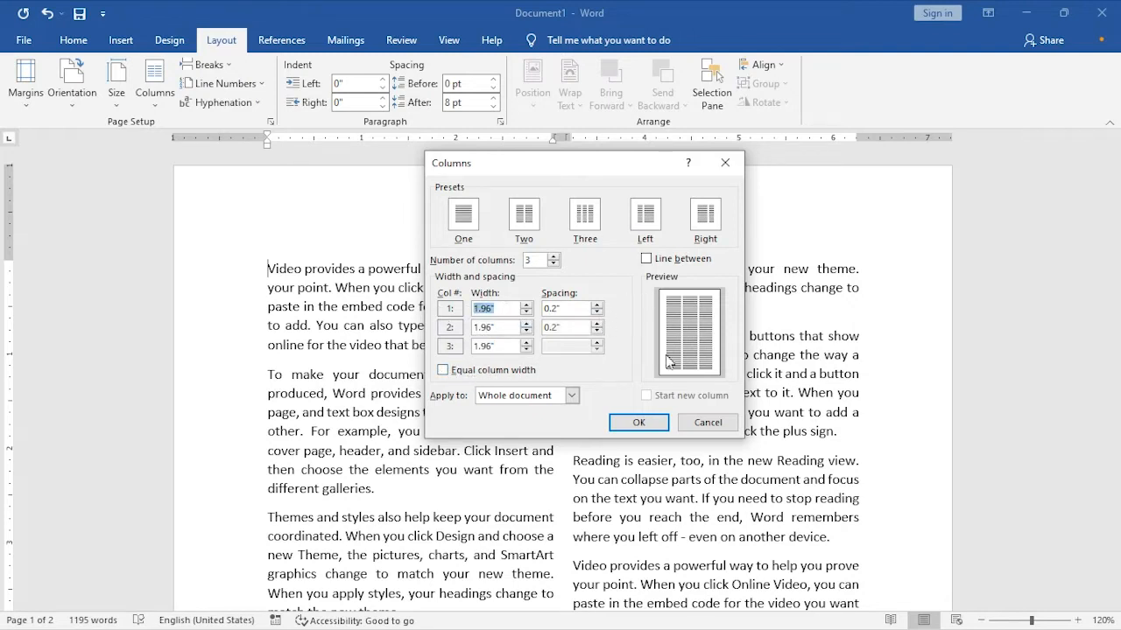
text(3)
key(Tab)
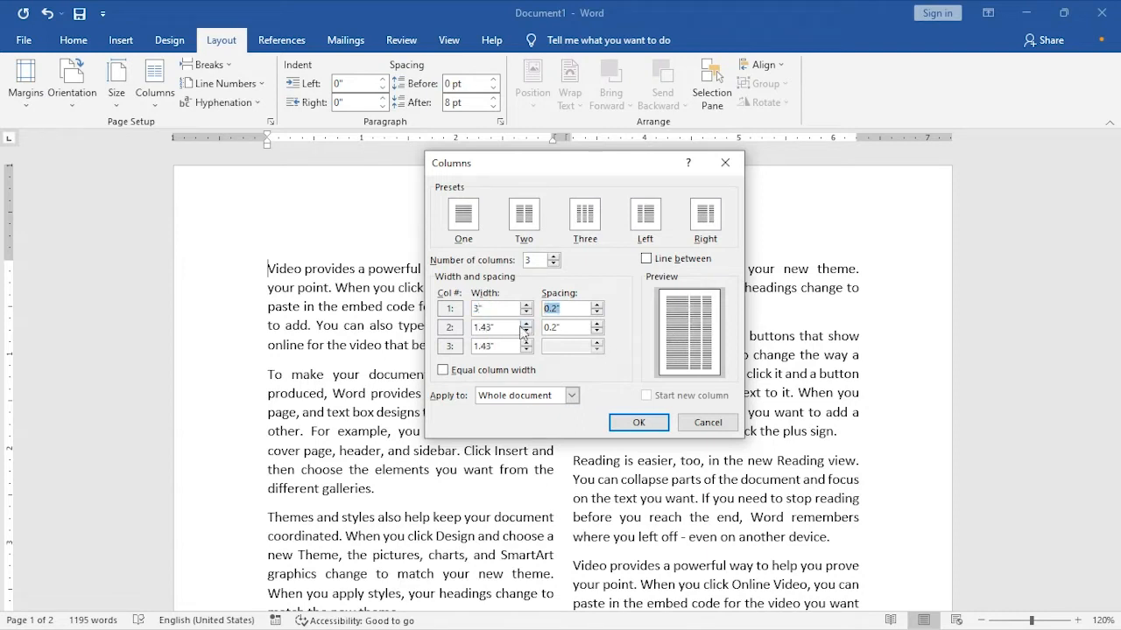
double_click(502, 328)
click(617, 423)
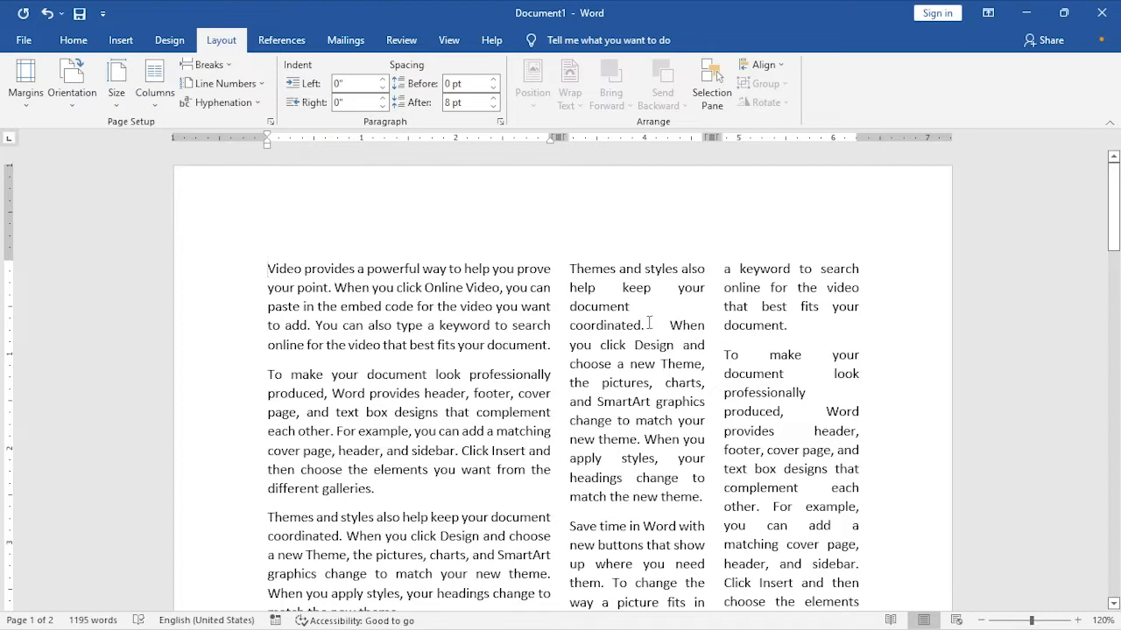
- Reset the whole document to a single column using the One preset in the custom column settings
click(160, 103)
click(197, 305)
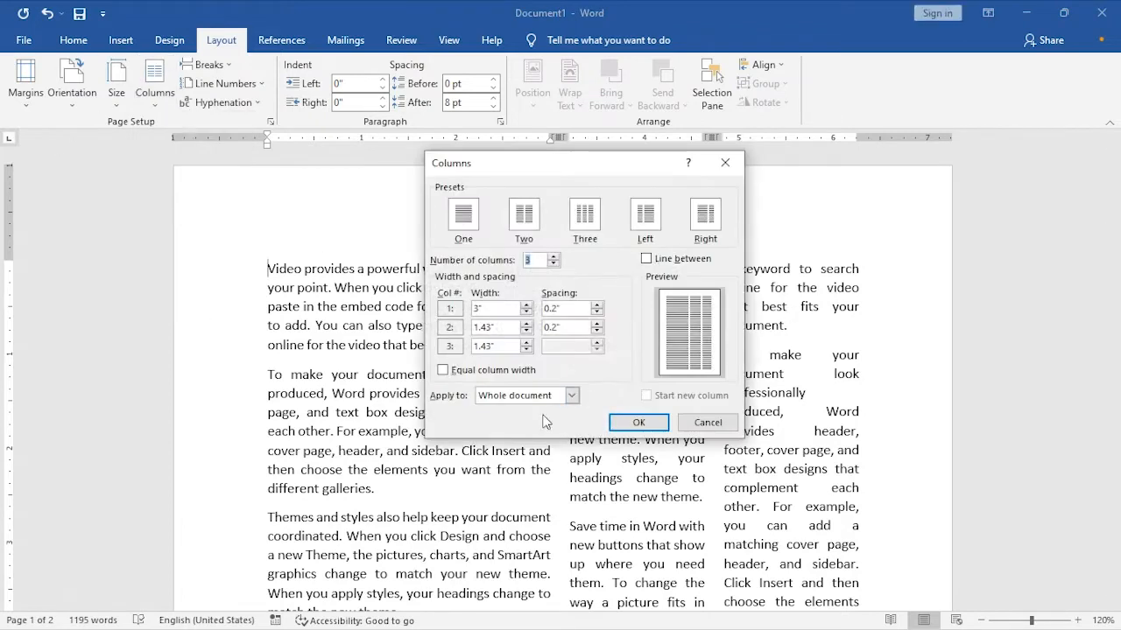
drag(587, 173, 513, 173)
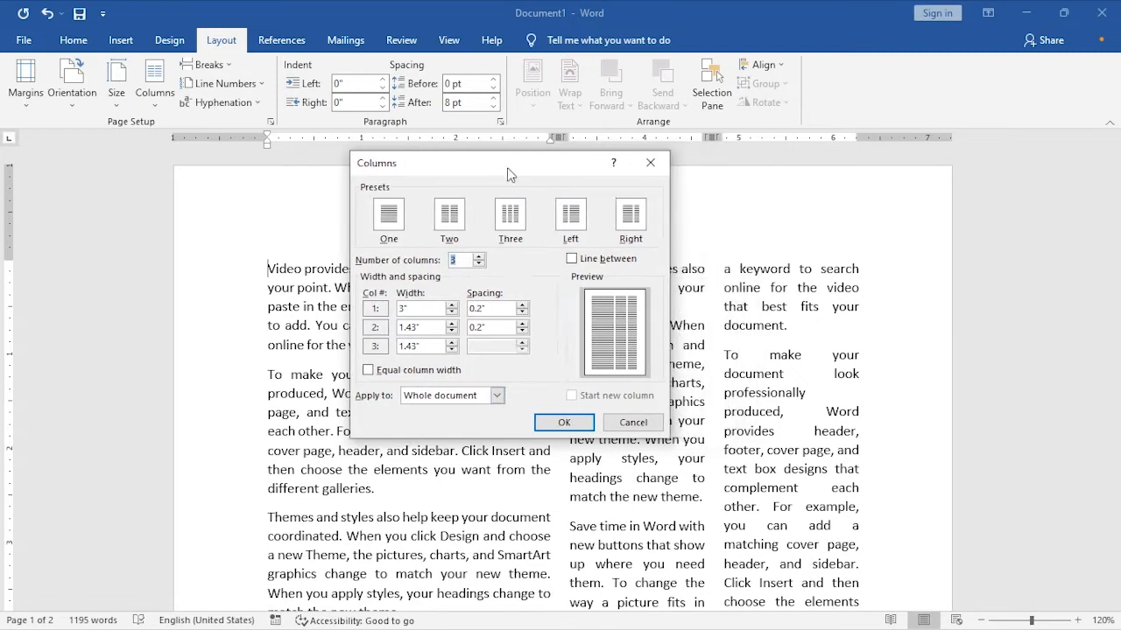
click(466, 399)
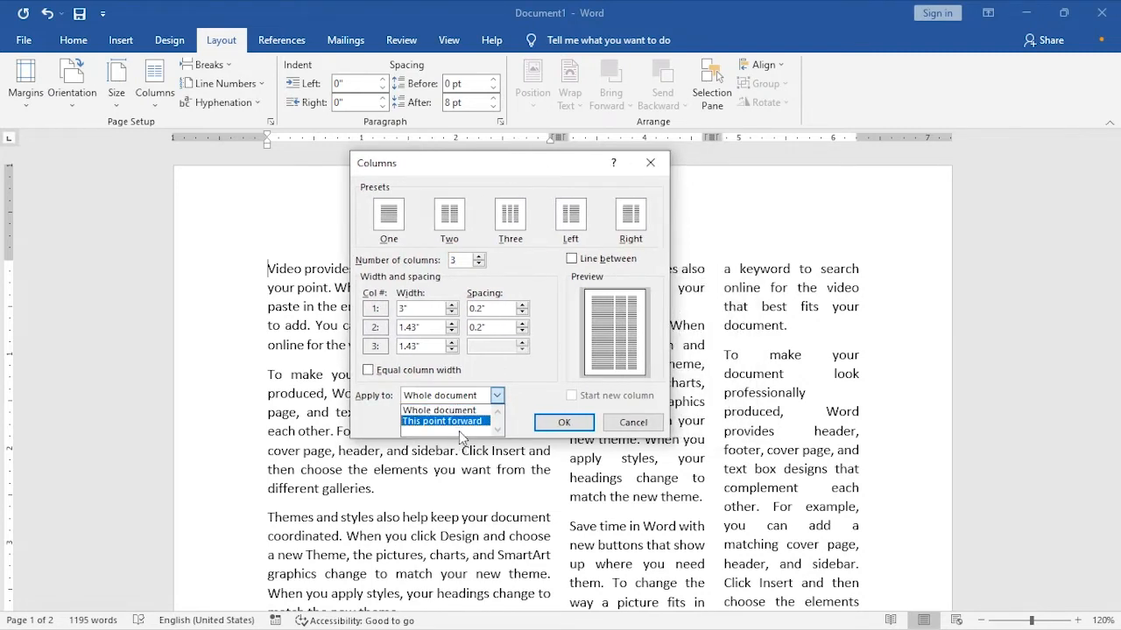
click(521, 375)
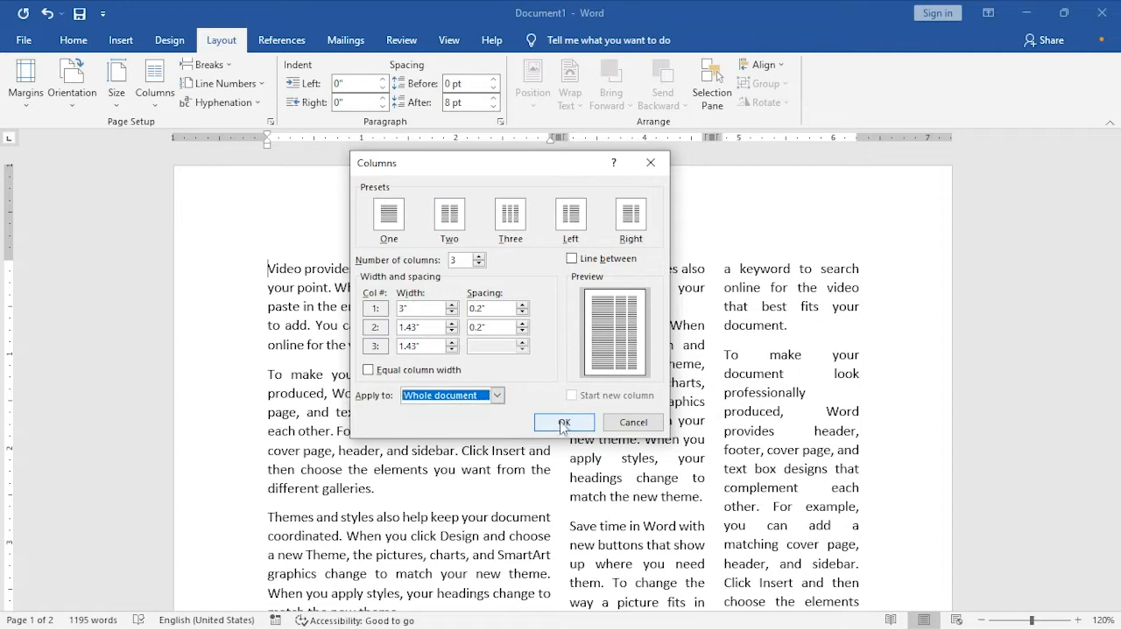
click(391, 224)
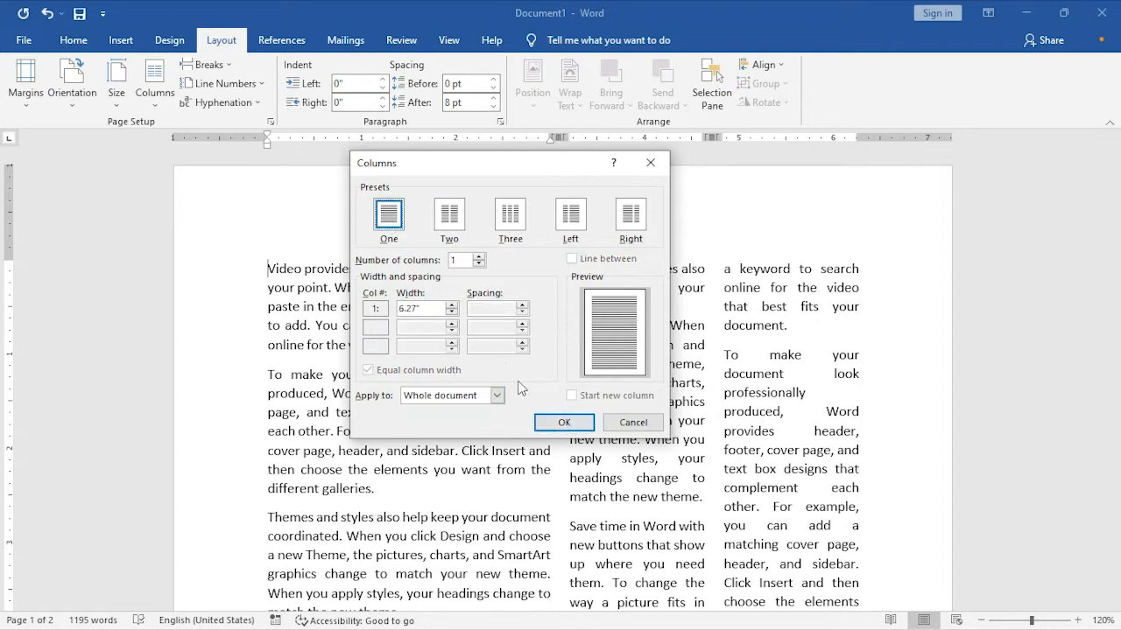
click(558, 420)
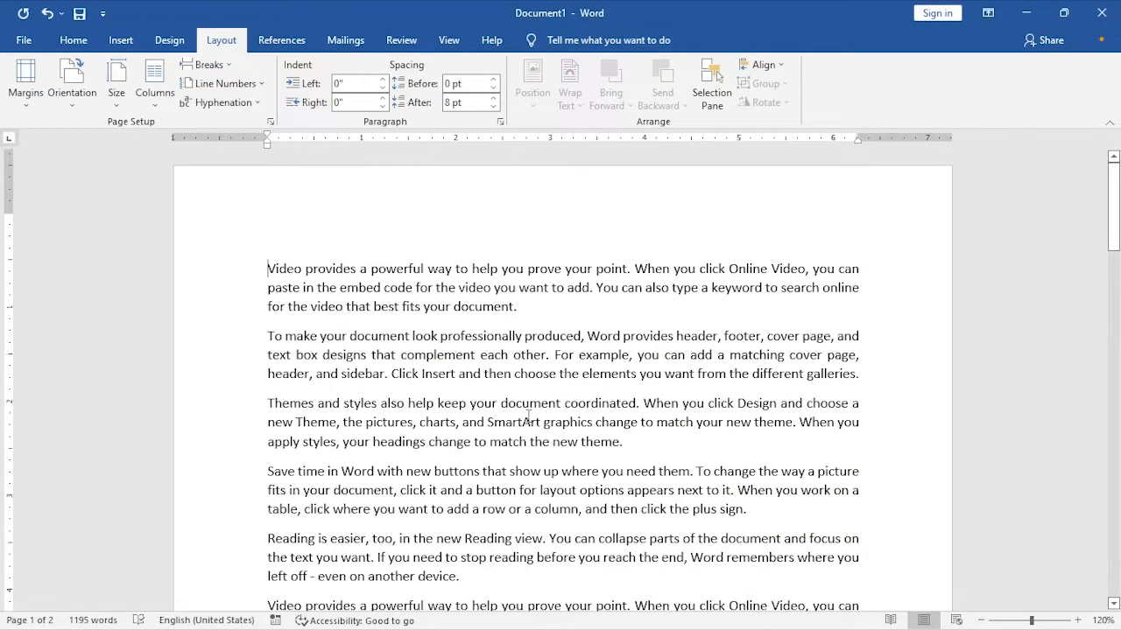
- Place the insertion point at the end of the first "Reading is easier" paragraph, after "even on another device."
scroll(528, 417, down, 5)
scroll(480, 389, up, 3)
scroll(480, 390, up, 3)
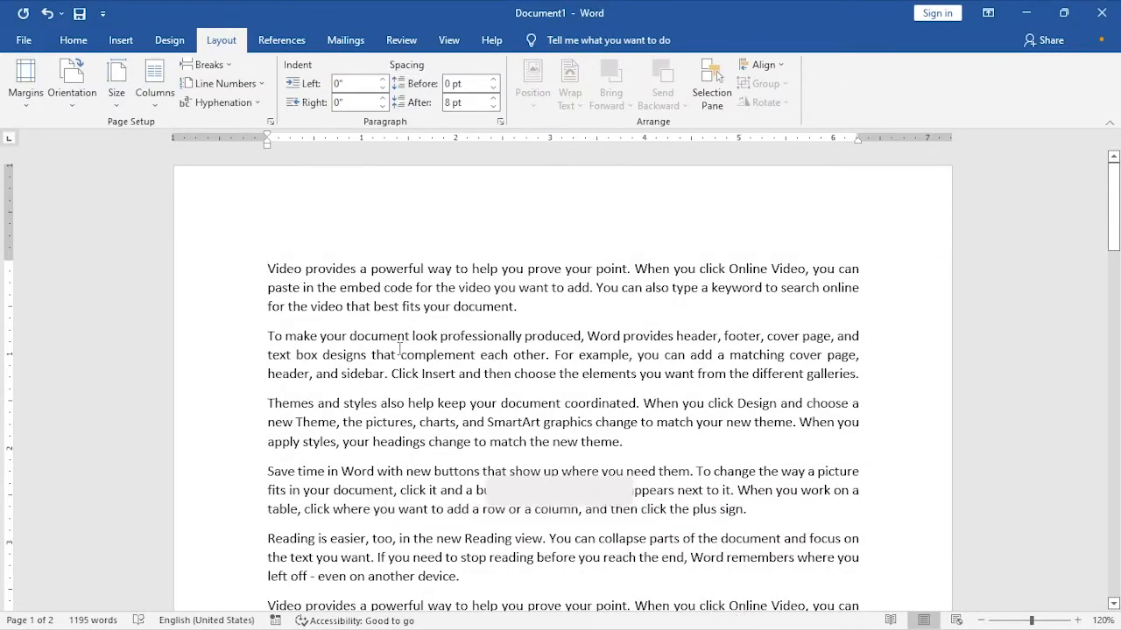
scroll(402, 348, down, 3)
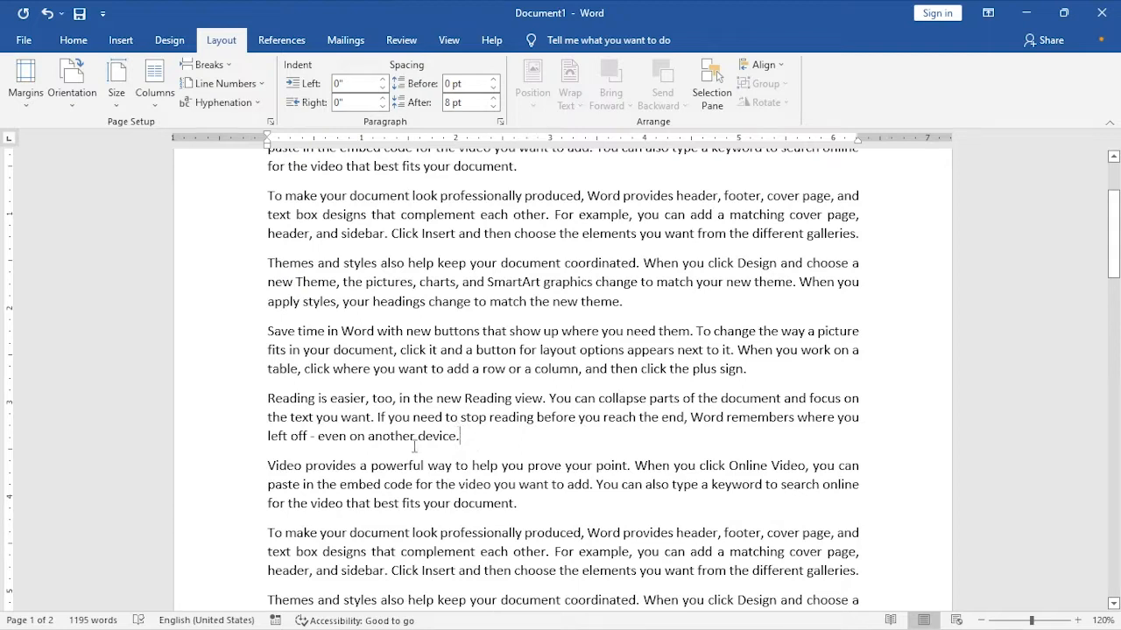
scroll(461, 436, up, 1)
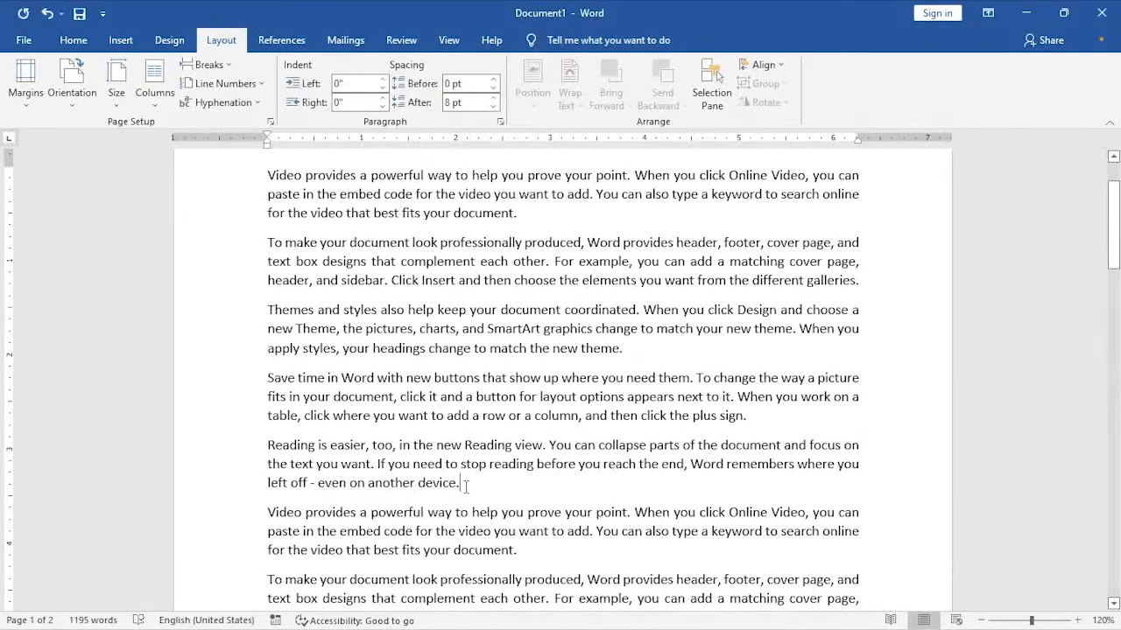
drag(461, 482, 269, 268)
scroll(443, 323, down, 3)
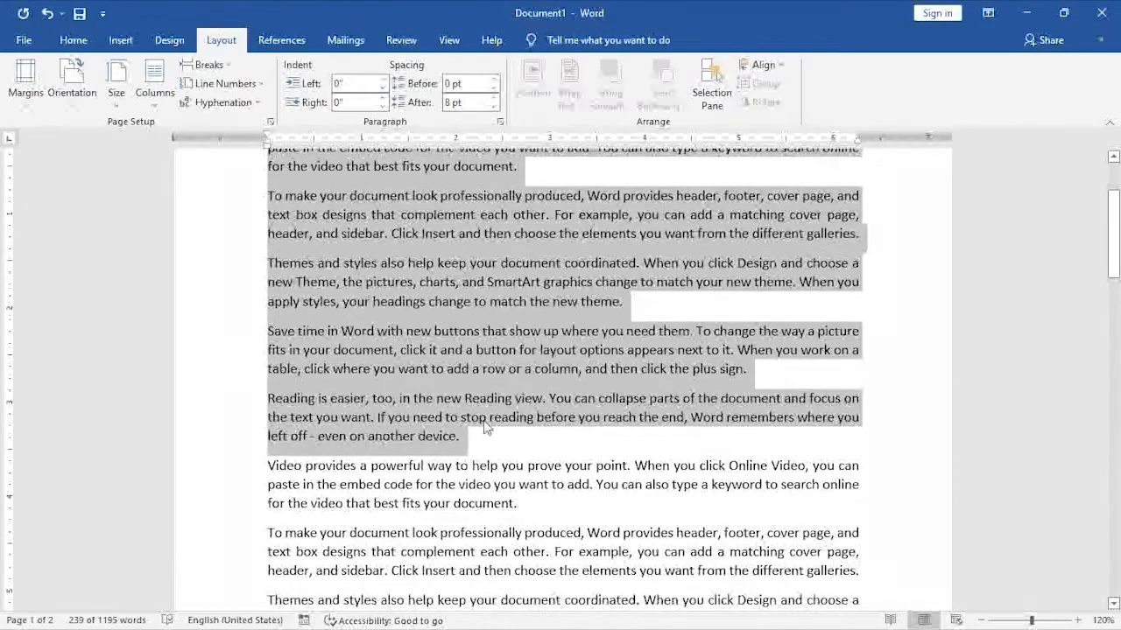
click(475, 453)
scroll(477, 442, down, 1)
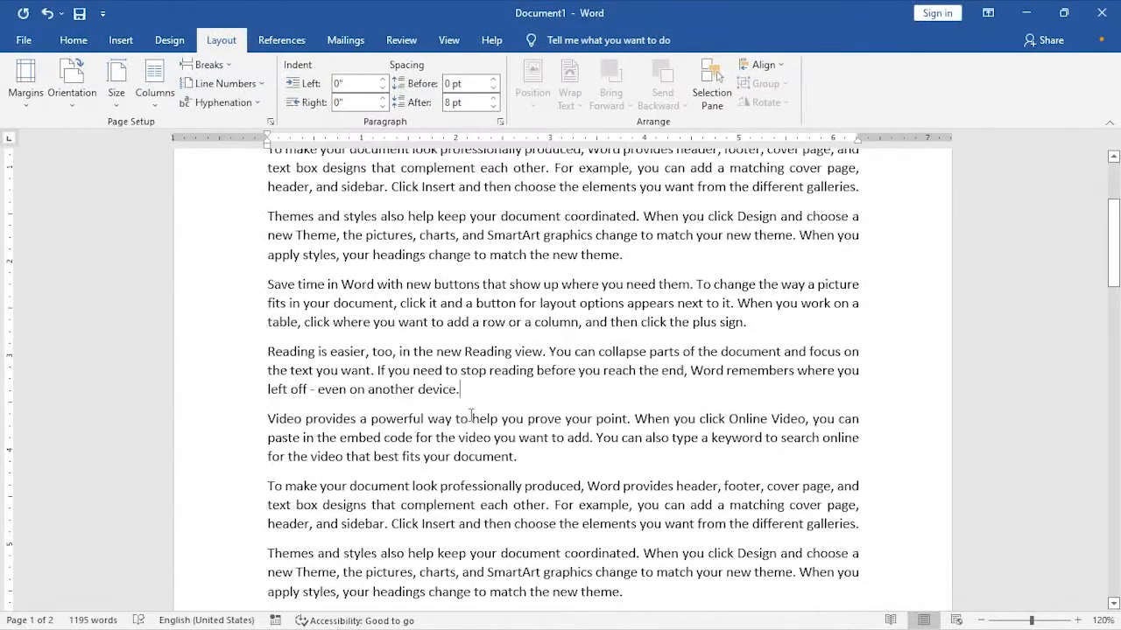
scroll(471, 417, down, 1)
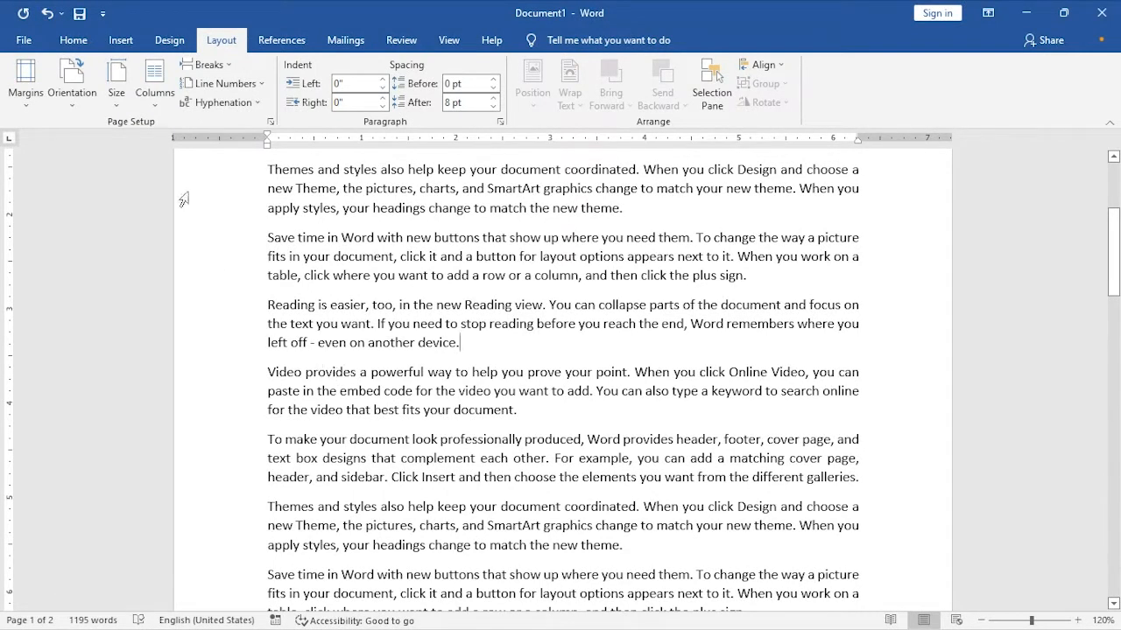
- Apply two equal-width columns with 0.49" spacing from this point forward
click(158, 97)
click(166, 279)
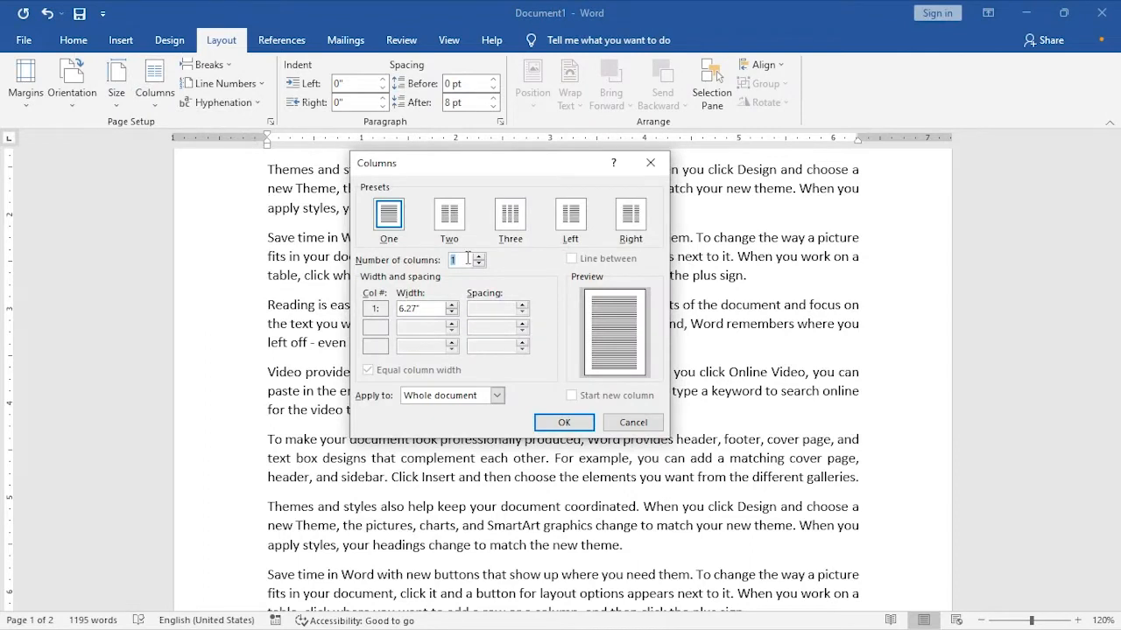
click(479, 257)
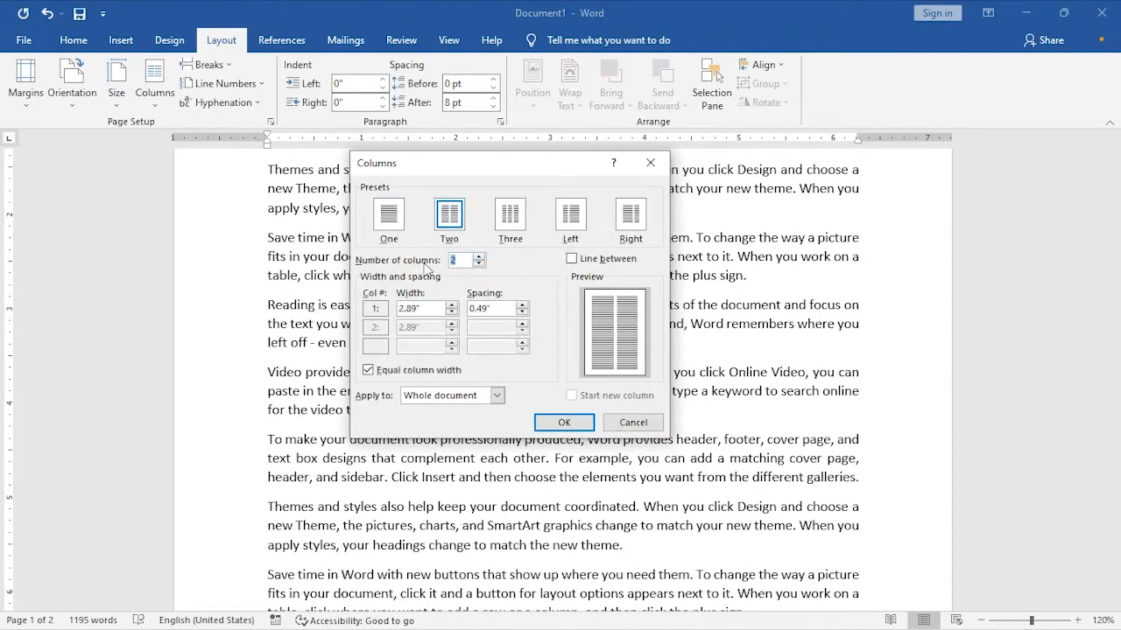
click(447, 398)
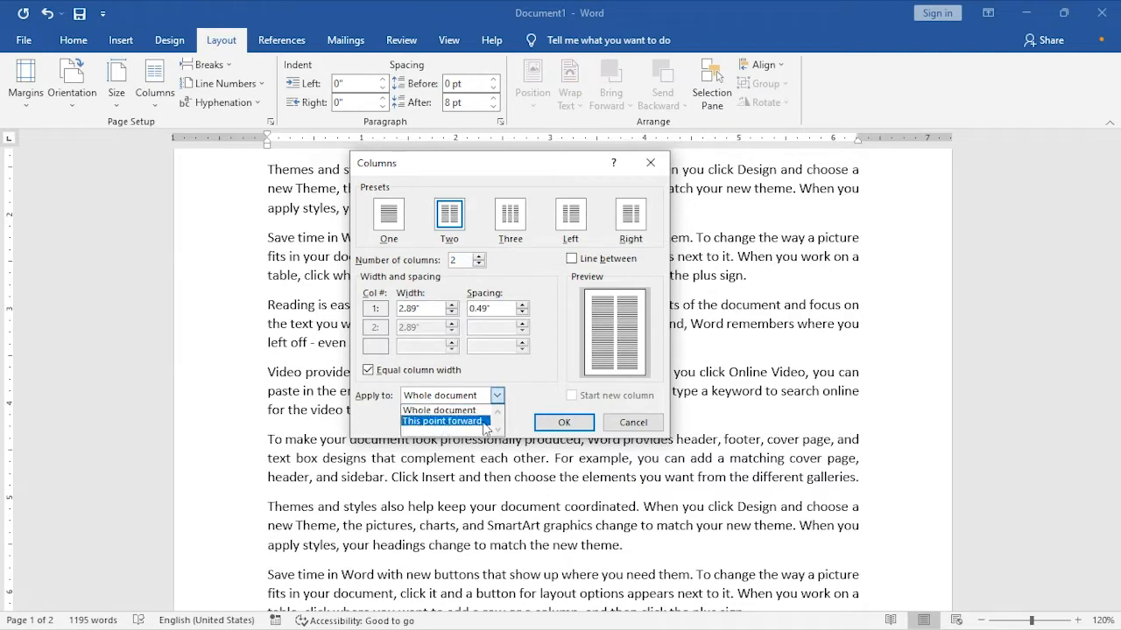
click(424, 422)
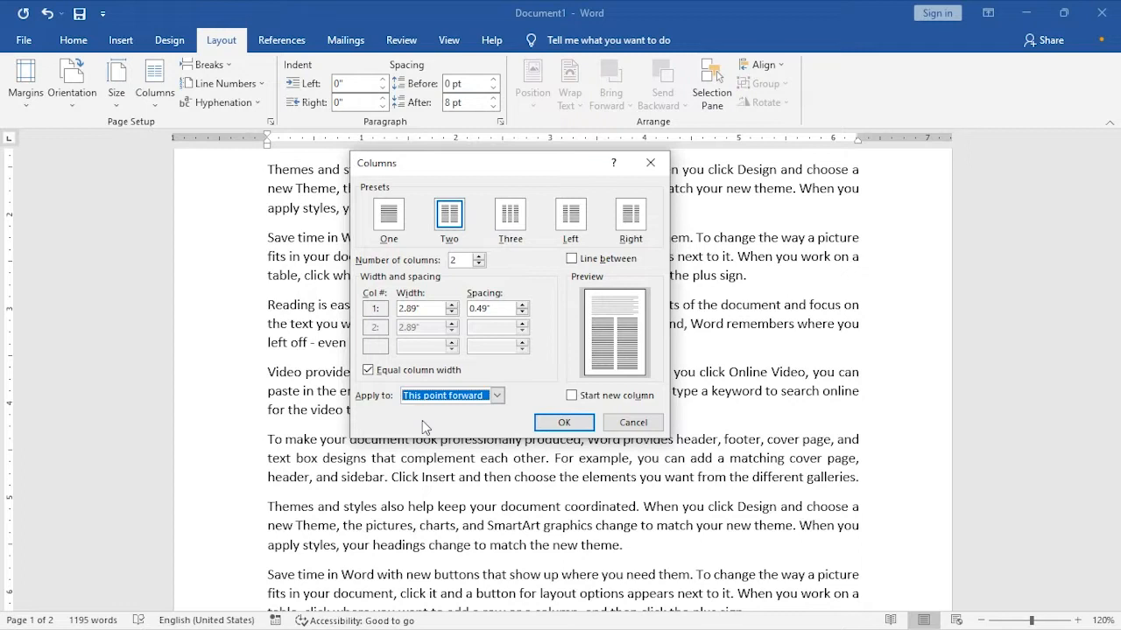
drag(495, 168, 776, 174)
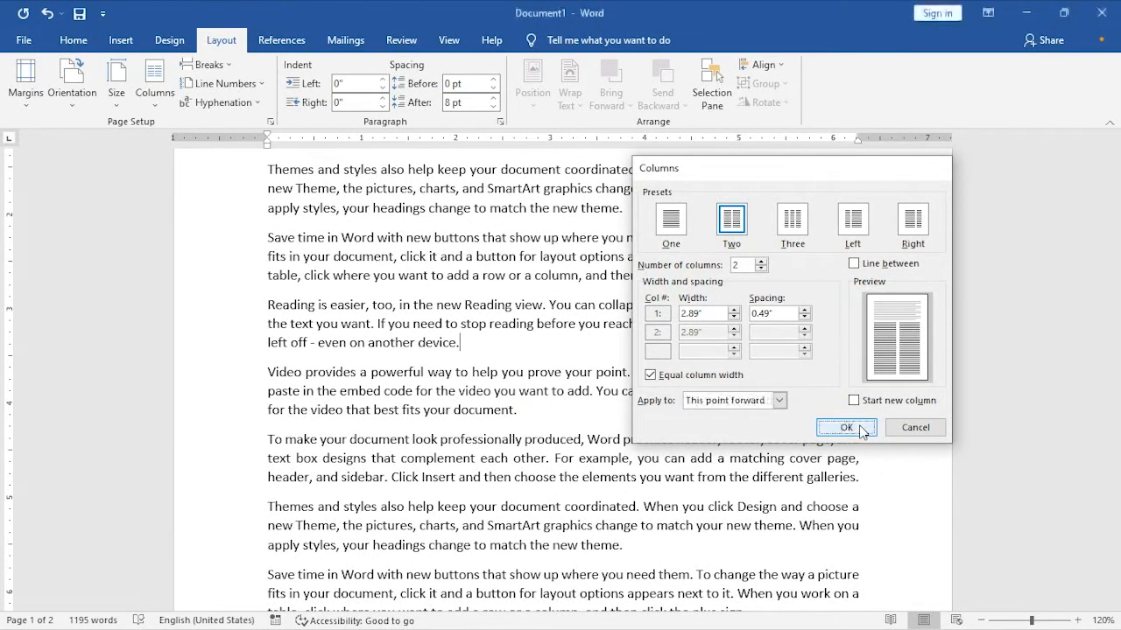
click(845, 427)
- Examine the page layout above and below the point where the single-column text changes to two columns
scroll(528, 383, down, 1)
scroll(528, 383, down, 1)
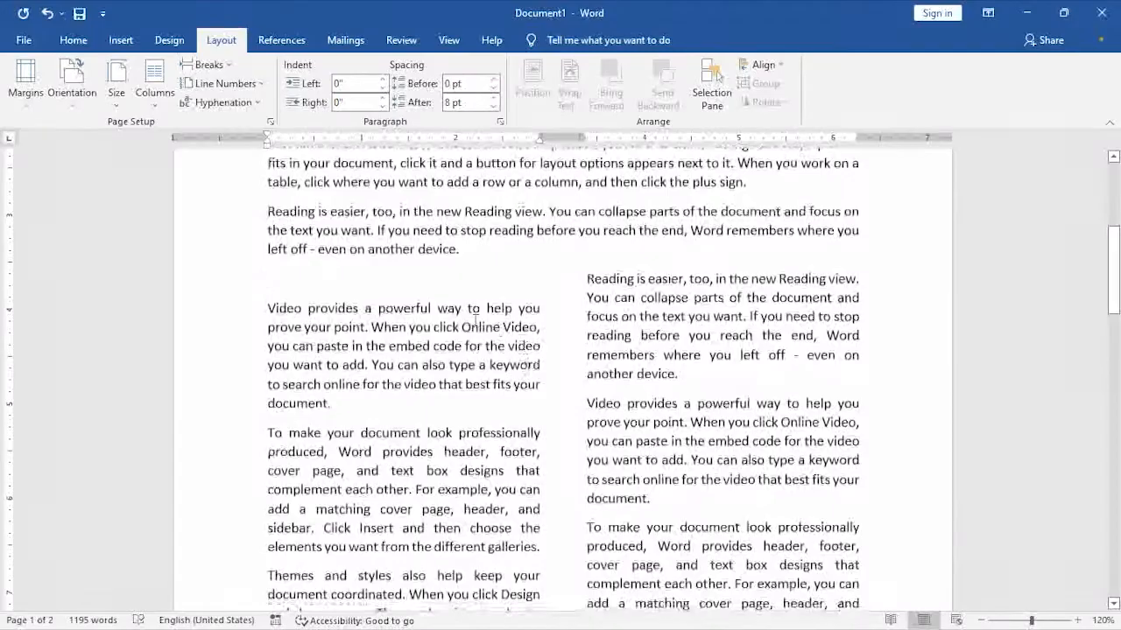
scroll(462, 278, down, 11)
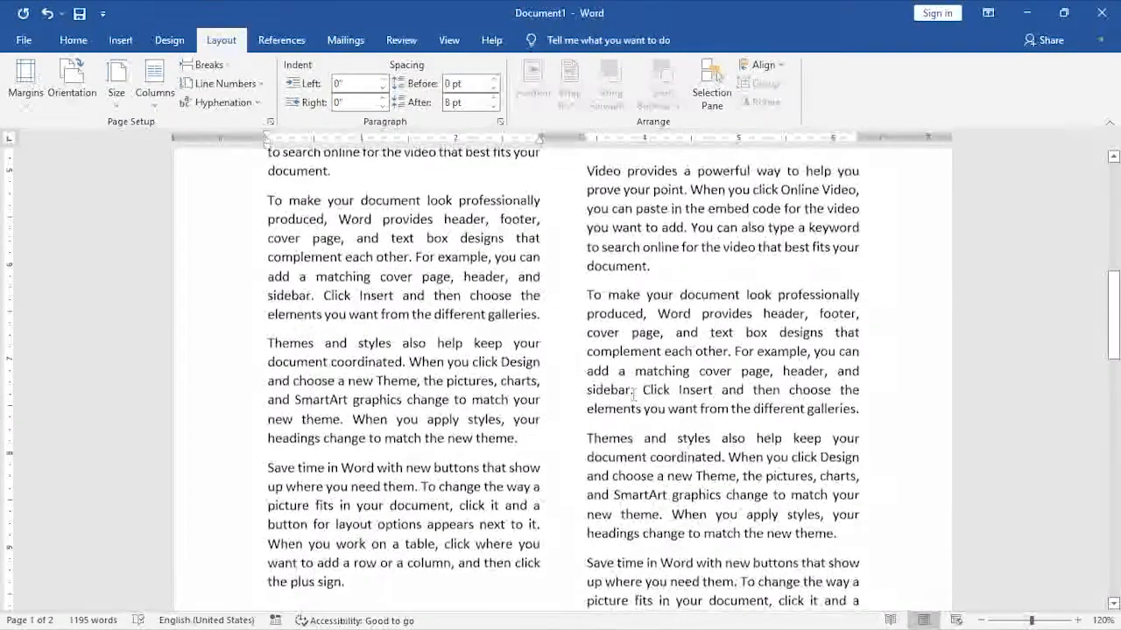
scroll(496, 360, down, 13)
scroll(544, 312, up, 13)
scroll(545, 312, up, 17)
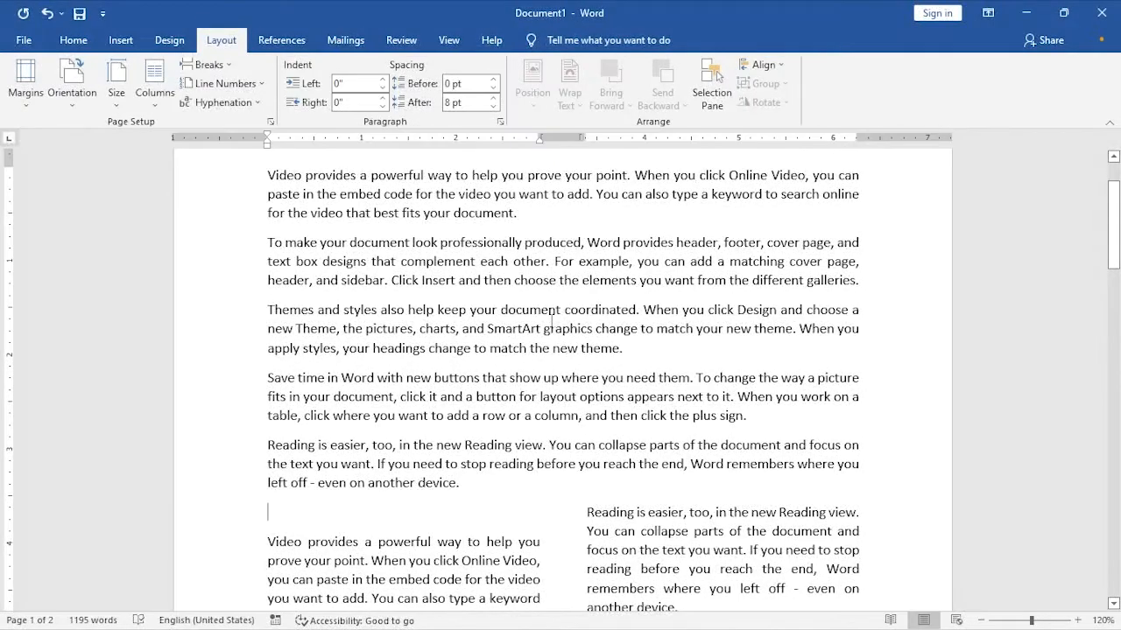
scroll(584, 329, down, 1)
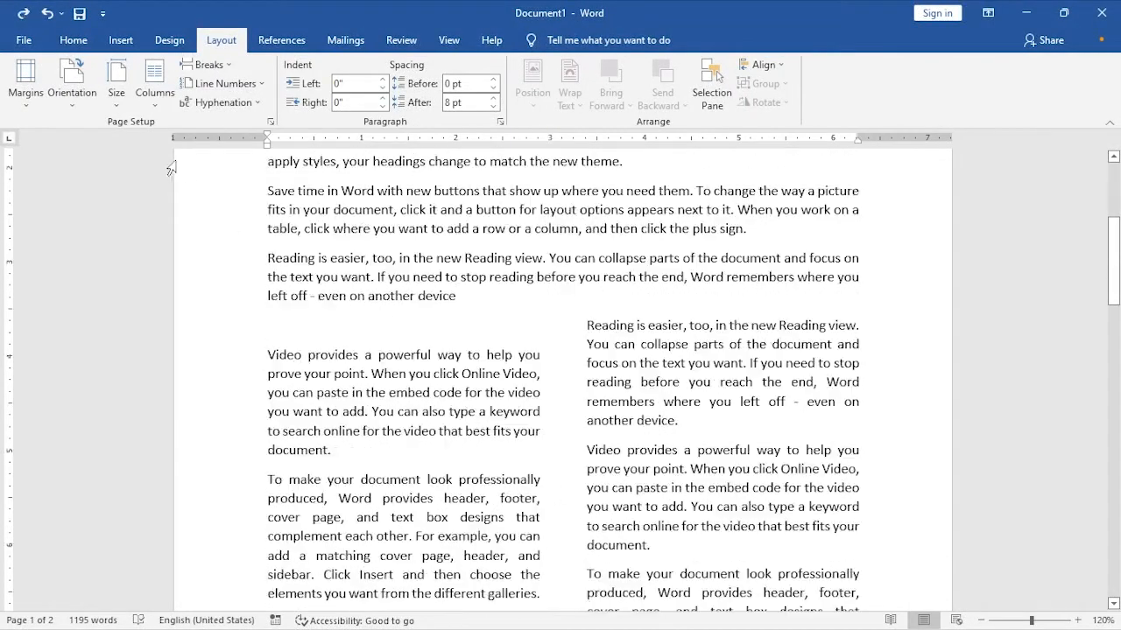
- Select the entire document and set it back to one column
click(153, 106)
click(157, 97)
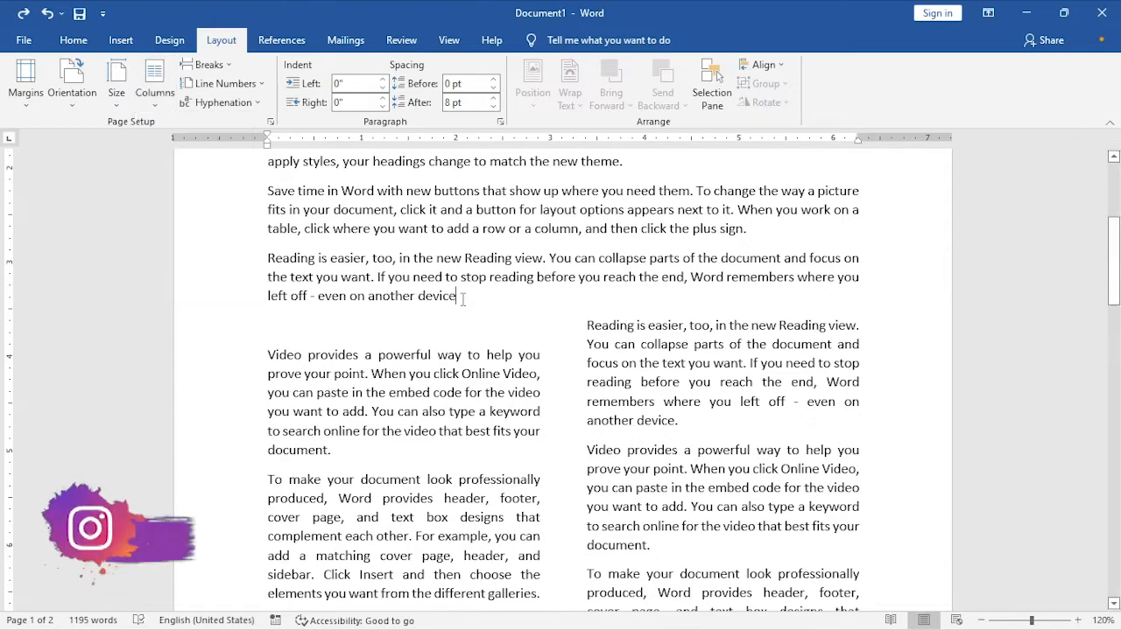
key(ctrl+a)
click(158, 97)
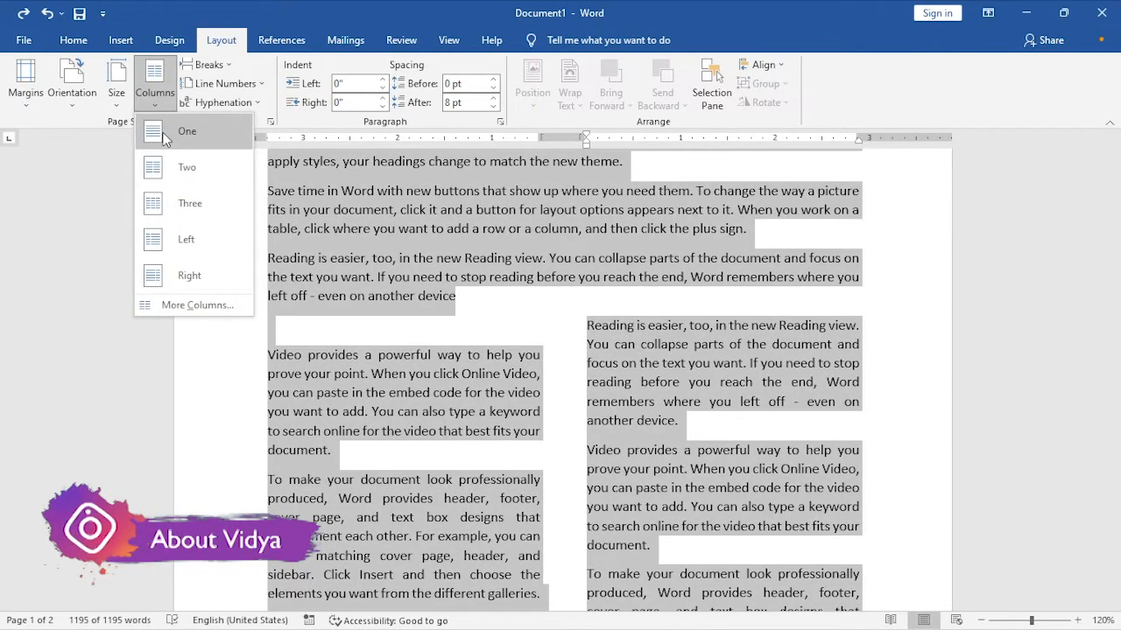
click(168, 145)
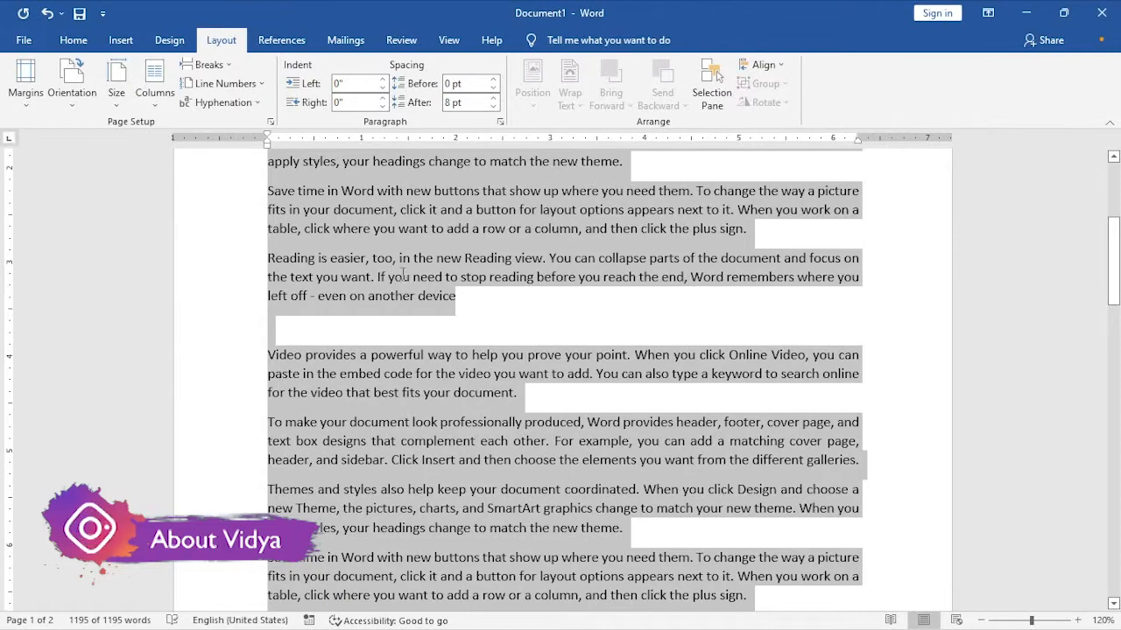
- Remove the blank line after the first "Reading is easier" paragraph, leaving the insertion point at the start of the following paragraph
click(459, 304)
scroll(436, 354, down, 1)
scroll(475, 362, up, 2)
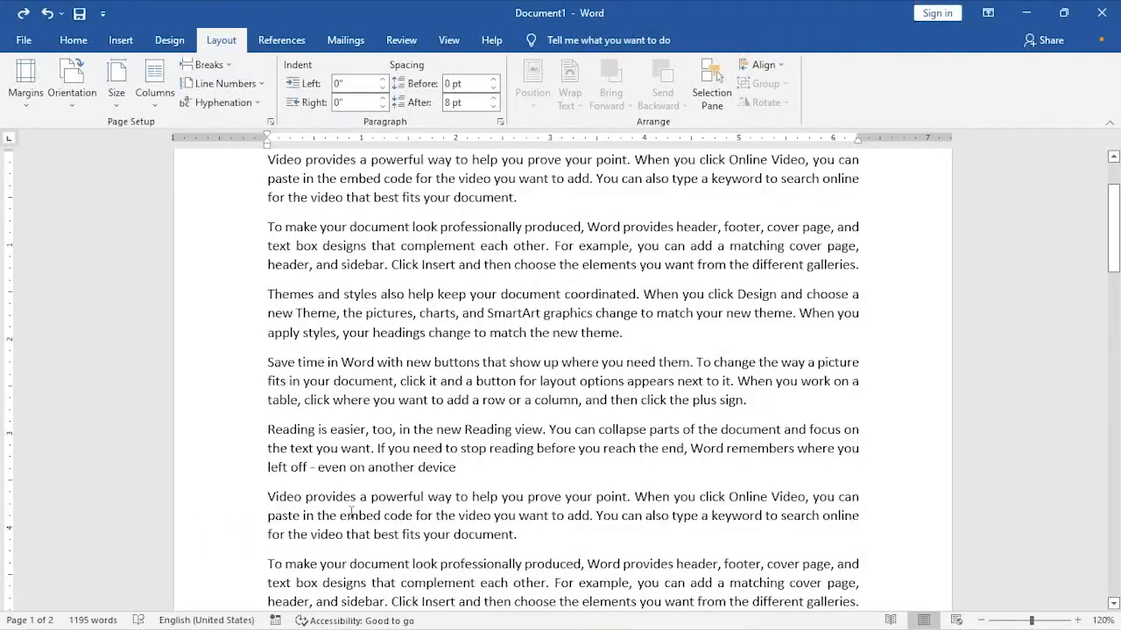
- Apply two equal-width columns with 0.49" spacing from this point forward, with the option to start a new column enabled
click(152, 111)
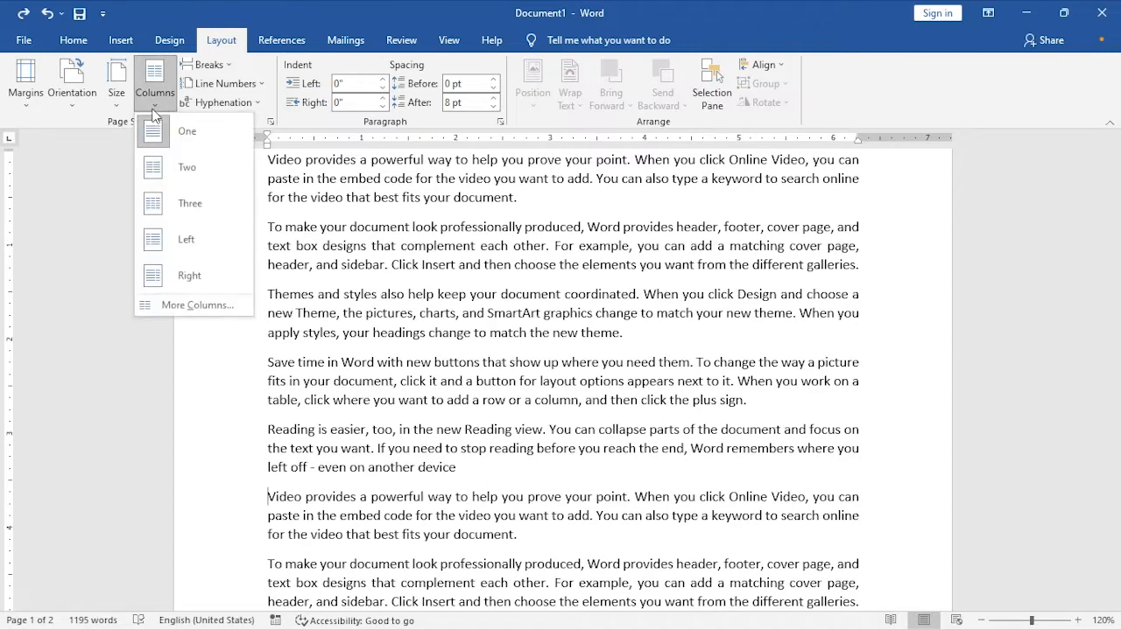
click(185, 303)
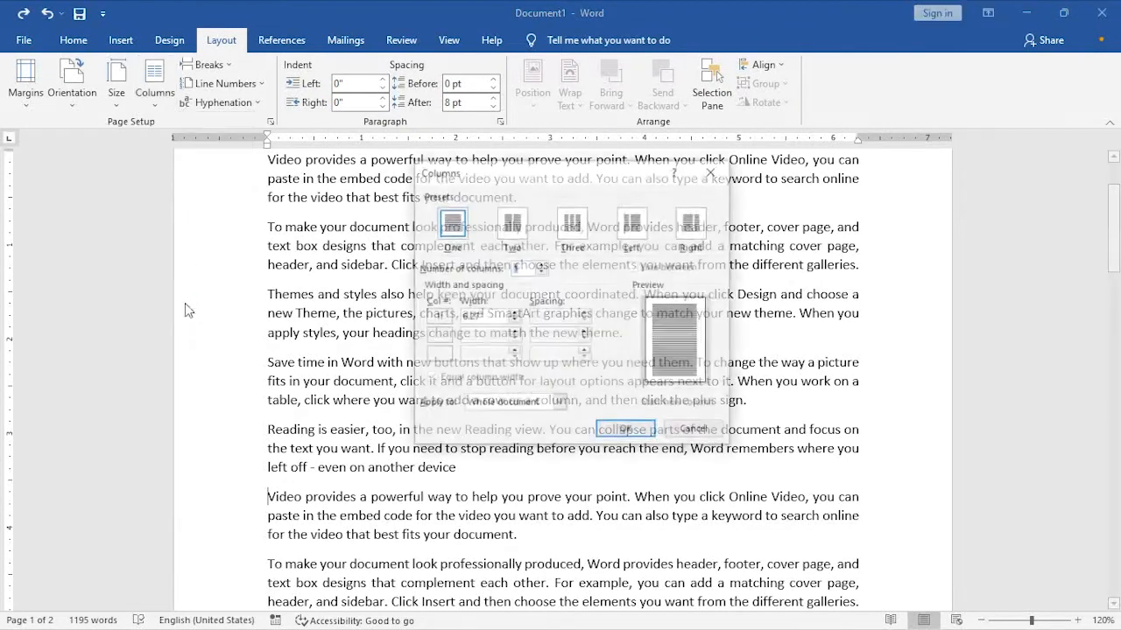
click(541, 264)
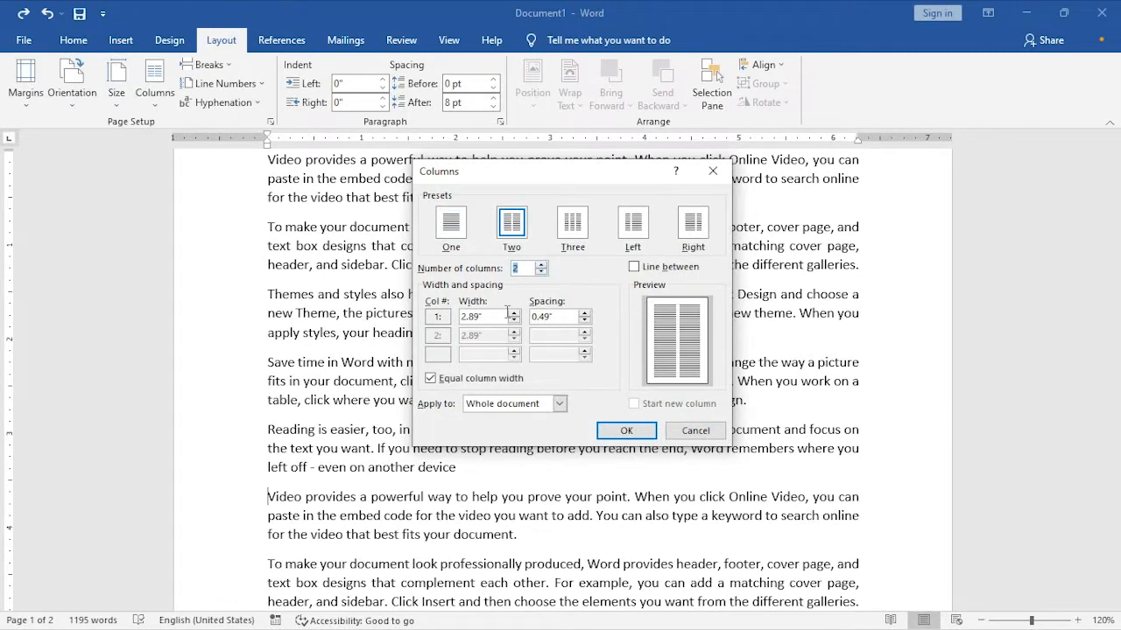
click(503, 407)
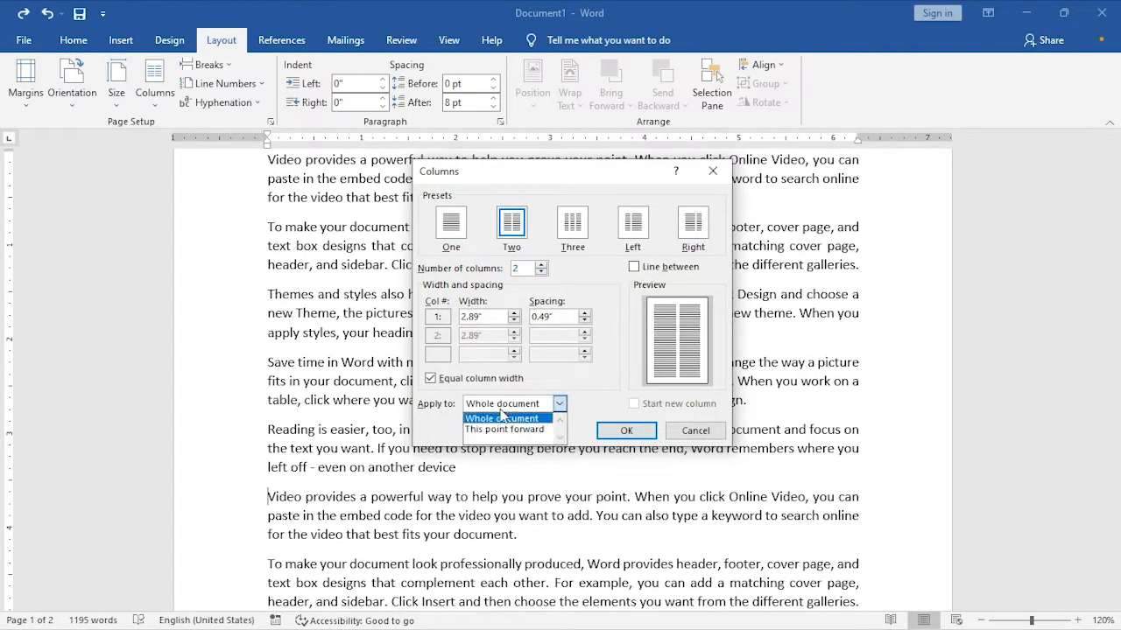
click(504, 429)
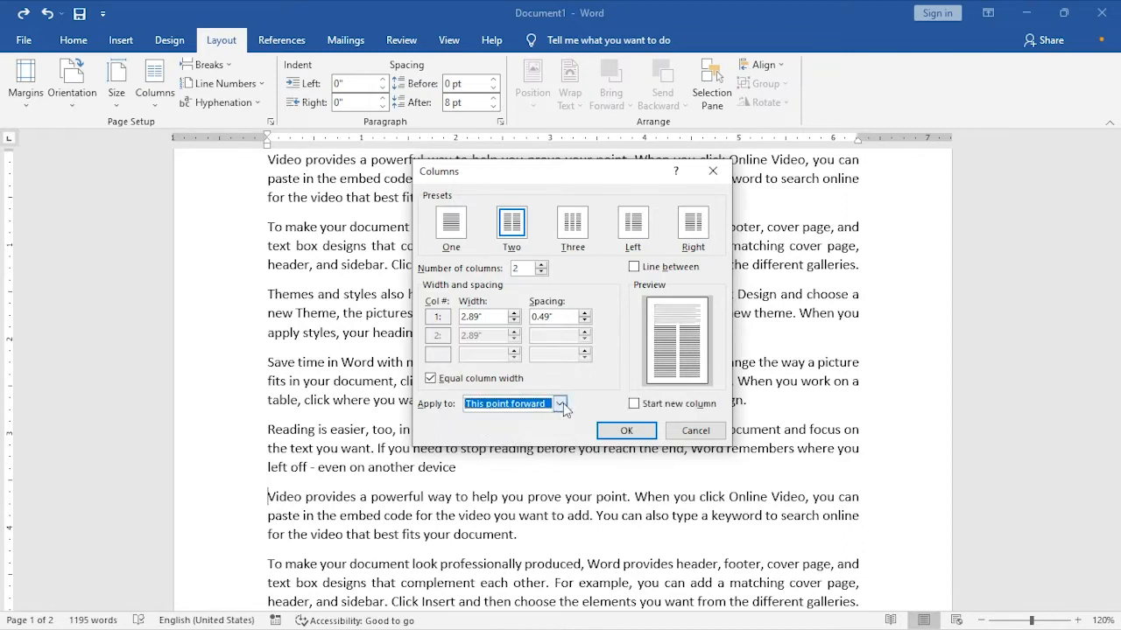
click(652, 404)
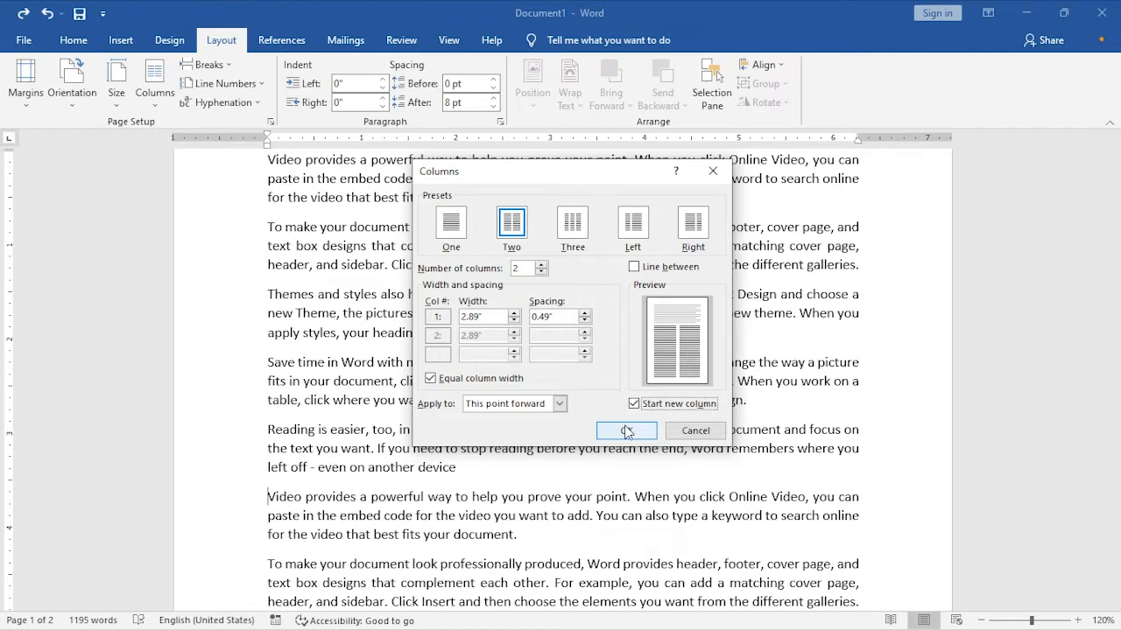
click(627, 430)
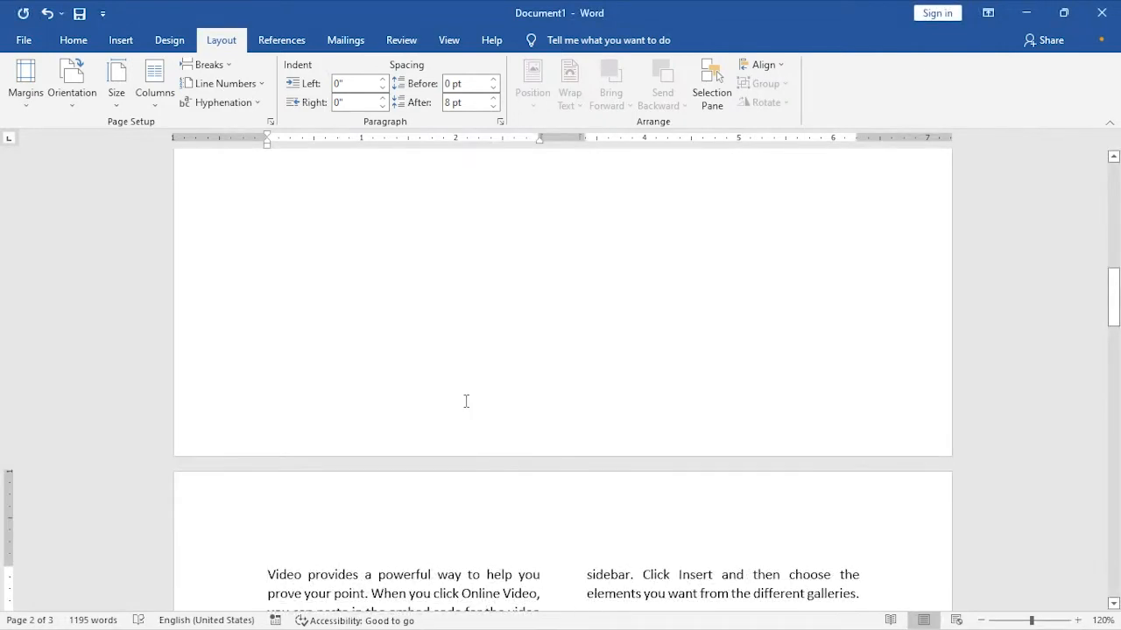
- Examine the page break between the single-column text and the two-column text, and how the text flows through both columns
scroll(453, 391, up, 3)
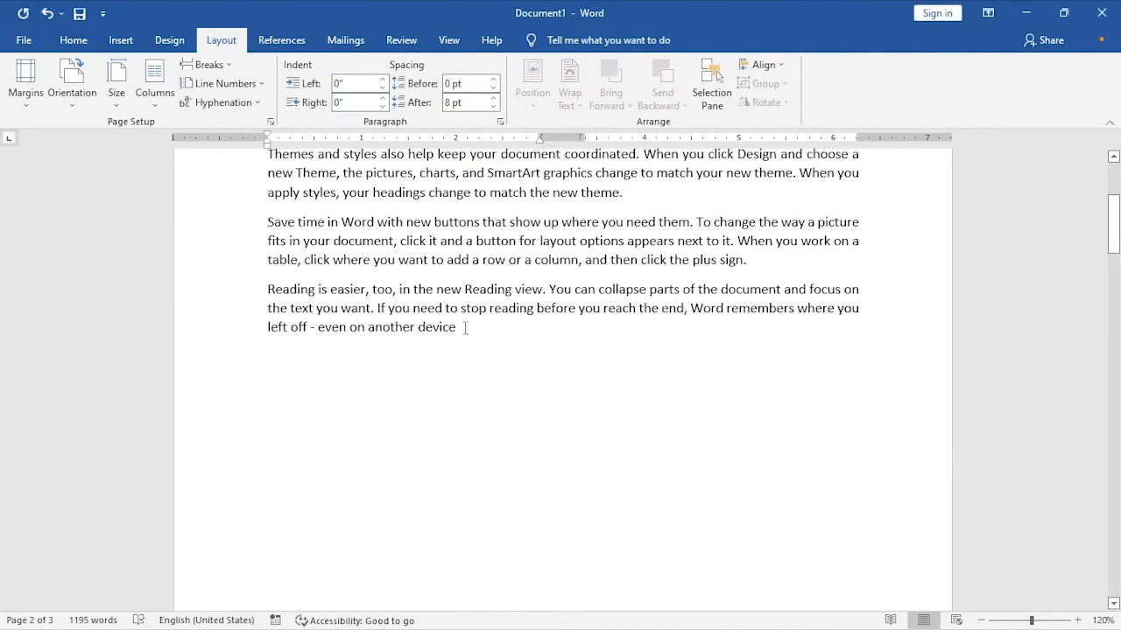
scroll(490, 324, up, 5)
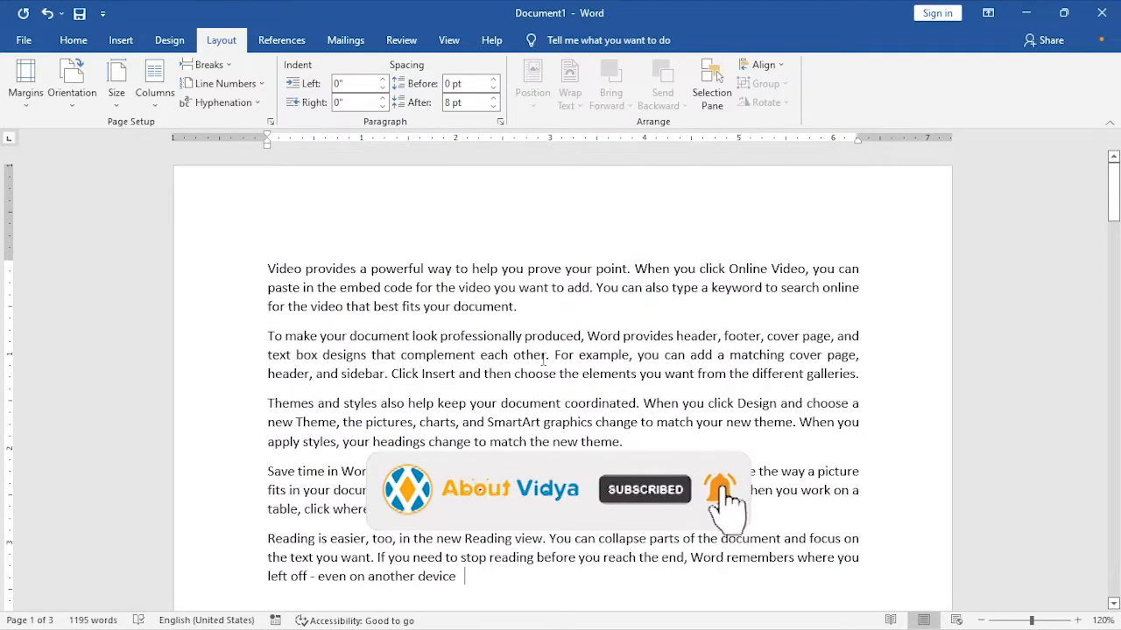
scroll(543, 362, down, 10)
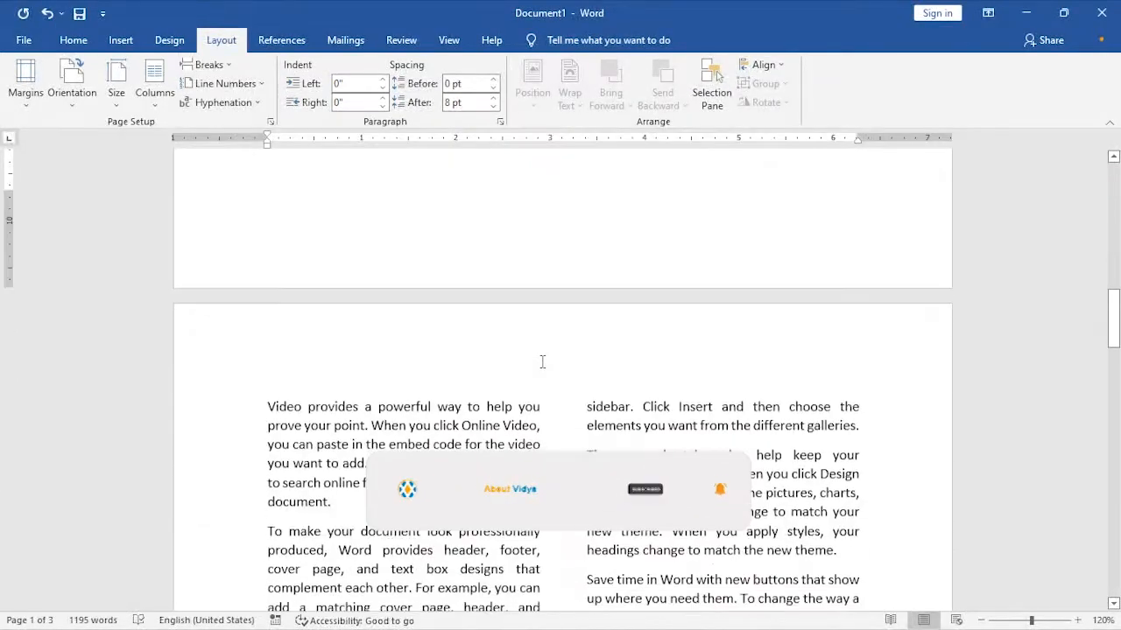
scroll(543, 361, down, 3)
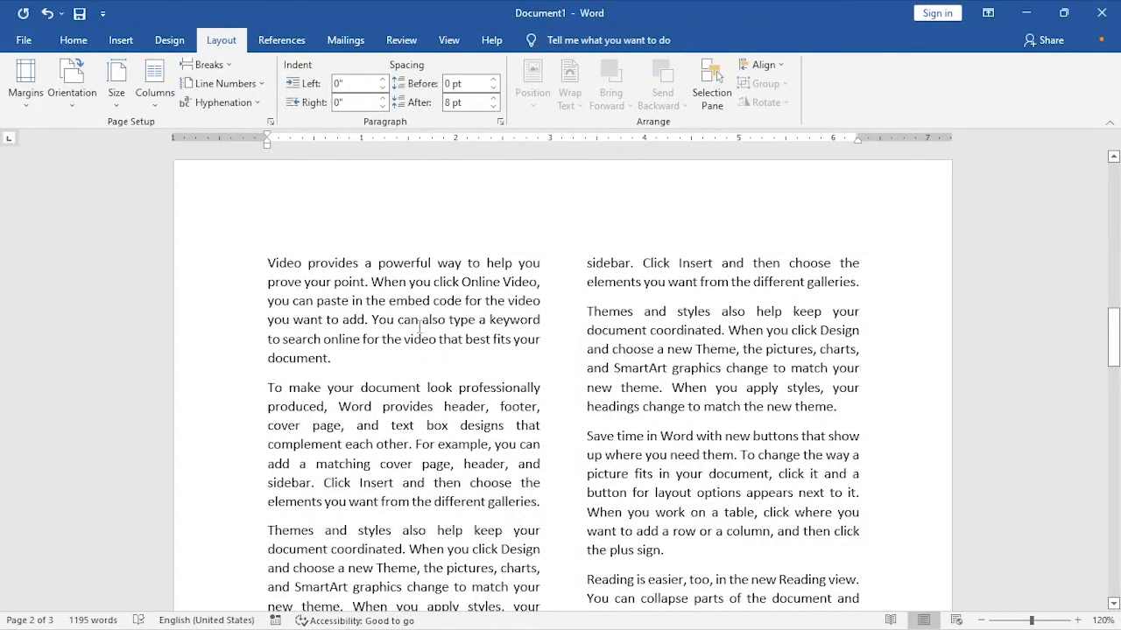
scroll(486, 349, down, 9)
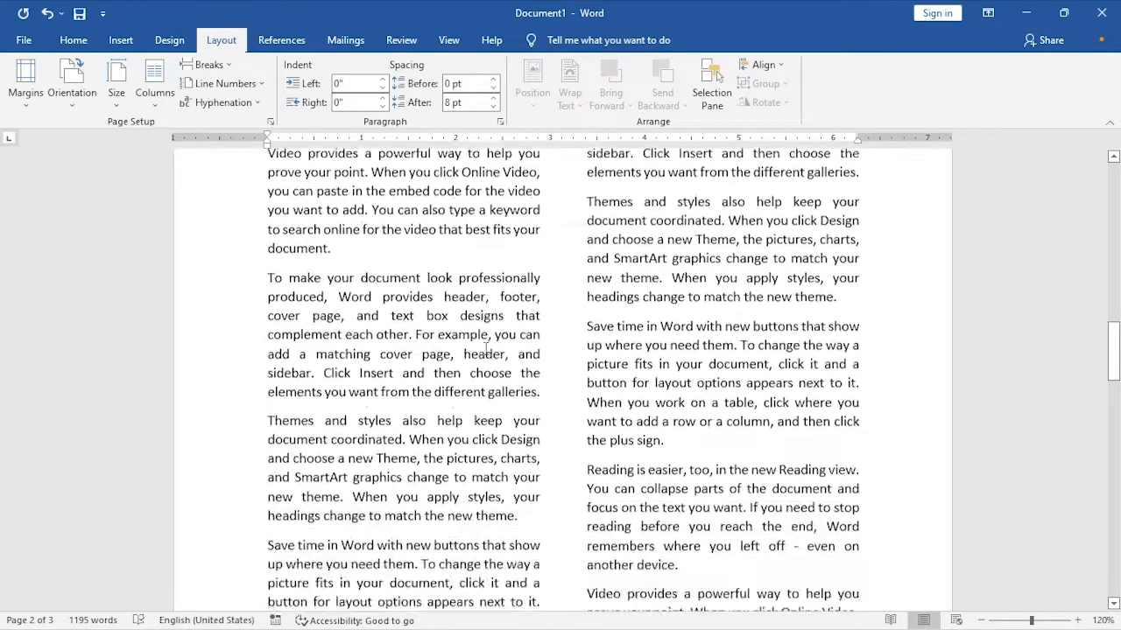
scroll(486, 350, down, 5)
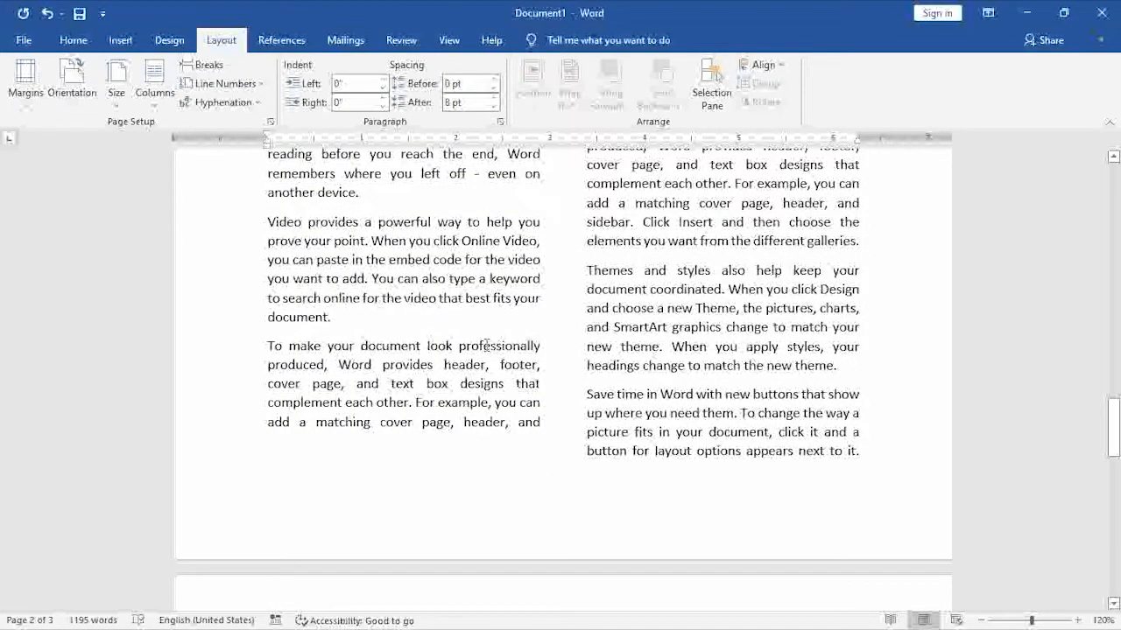
scroll(486, 346, up, 12)
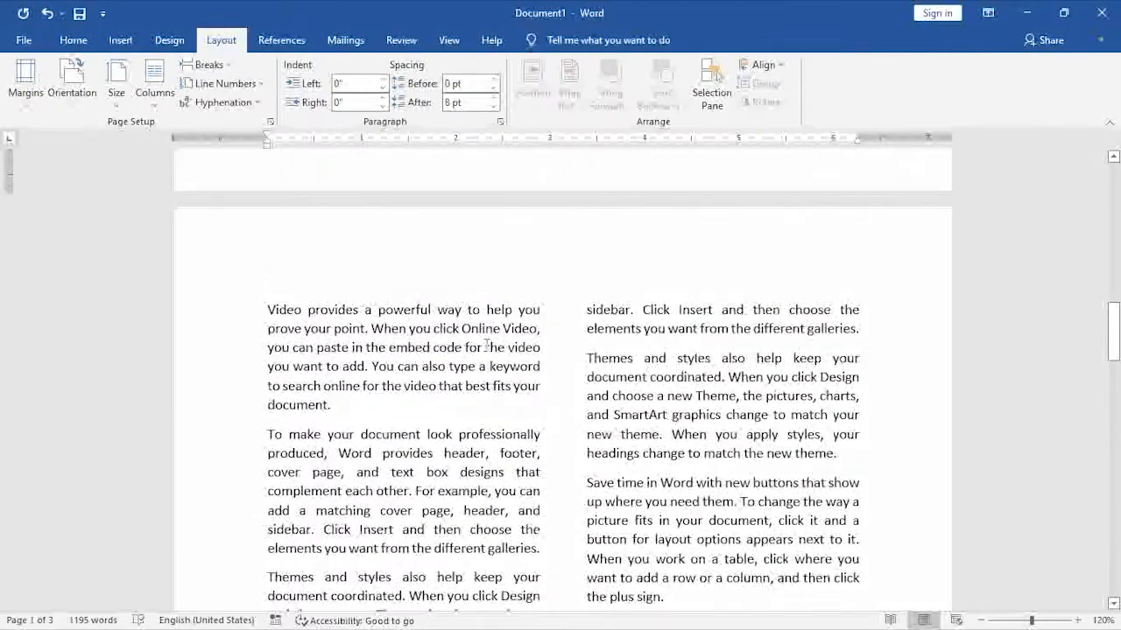
- Undo the two-column formatting that starts in a new column
key(ctrl+z)
scroll(486, 345, up, 8)
scroll(440, 337, down, 3)
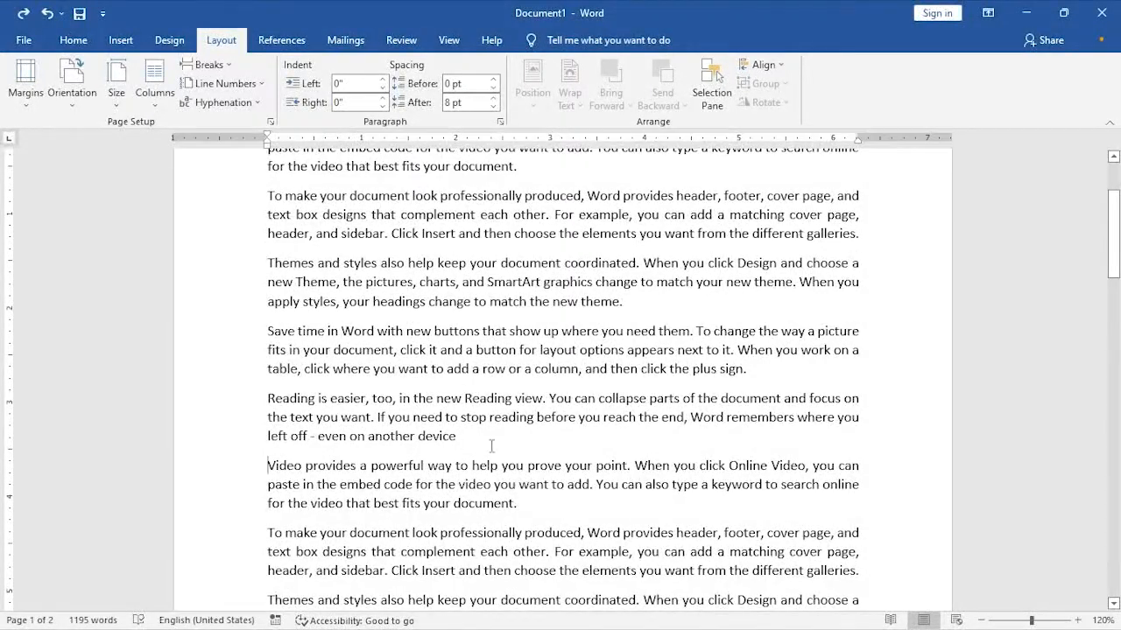
- Format the consecutive "Save time in Word", "Reading is easier" and "Video provides" paragraphs as three equal columns with 0.49" spacing, applied to the selected text only
drag(530, 503, 260, 340)
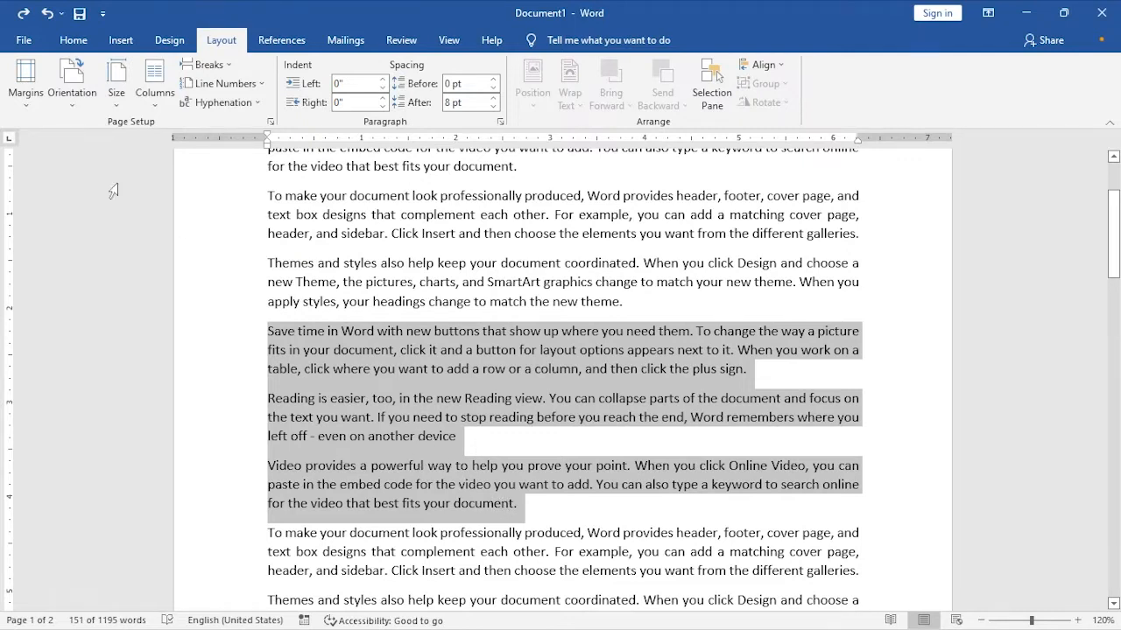
click(154, 88)
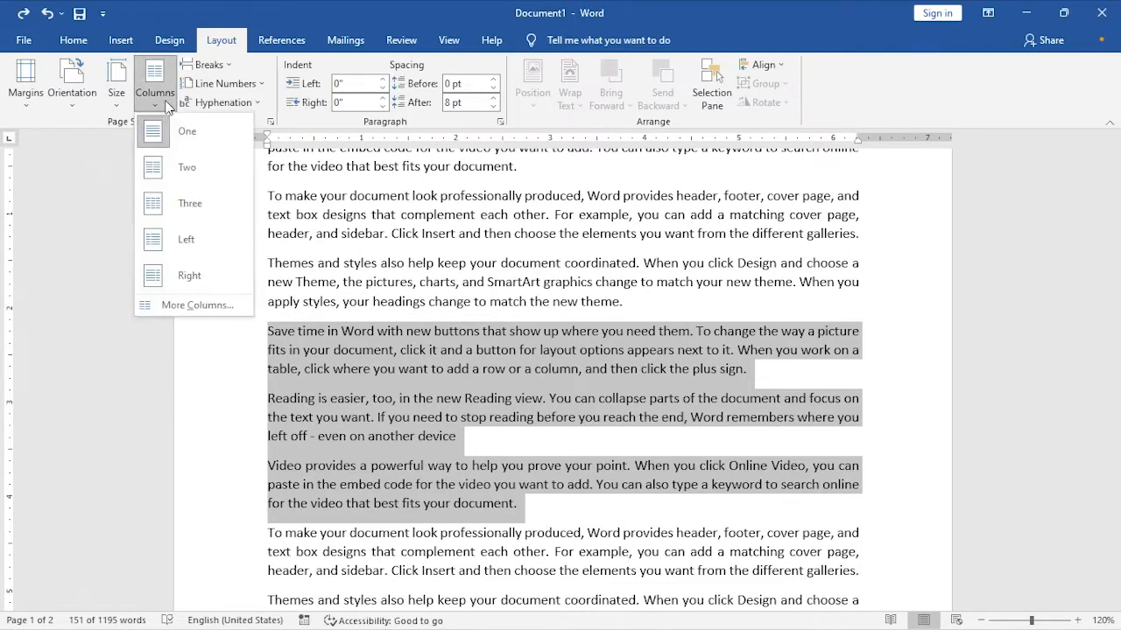
click(208, 307)
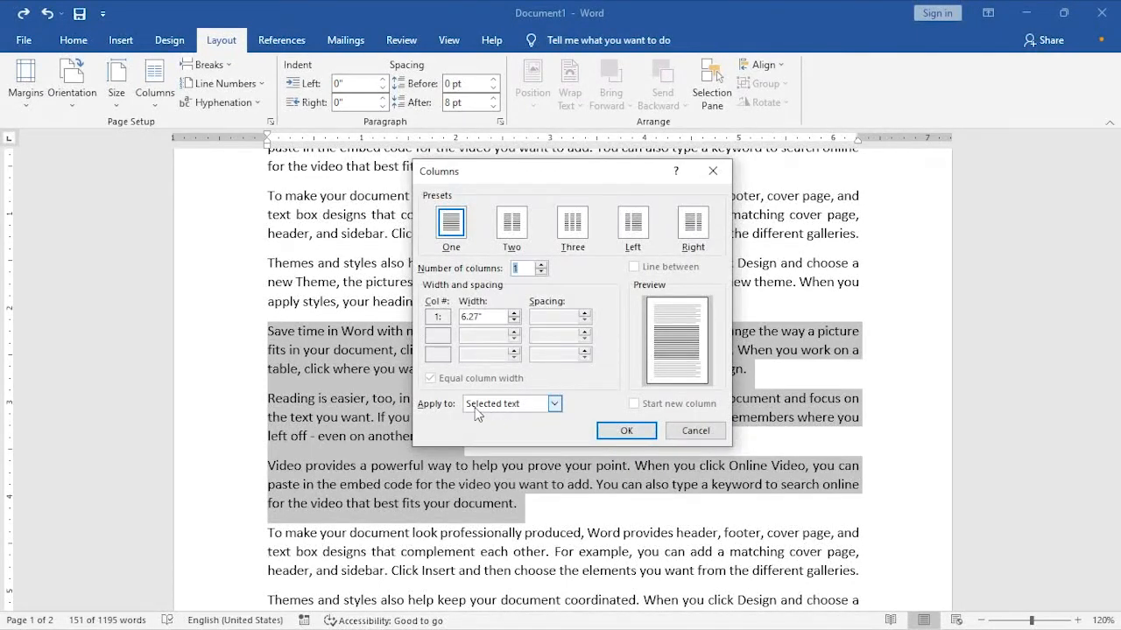
click(520, 406)
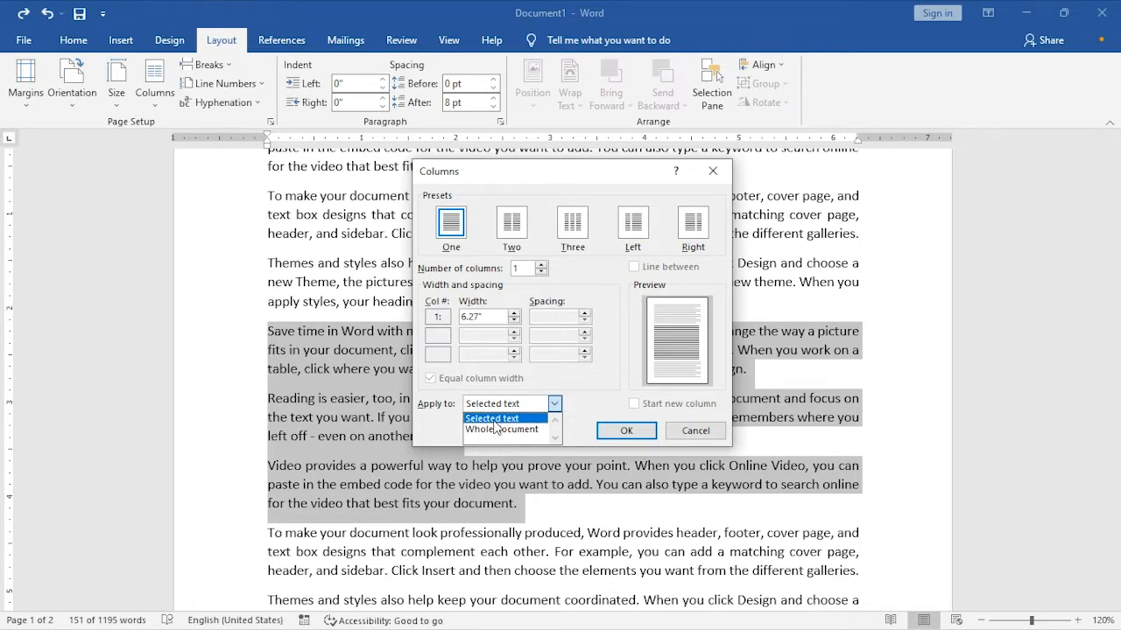
click(550, 378)
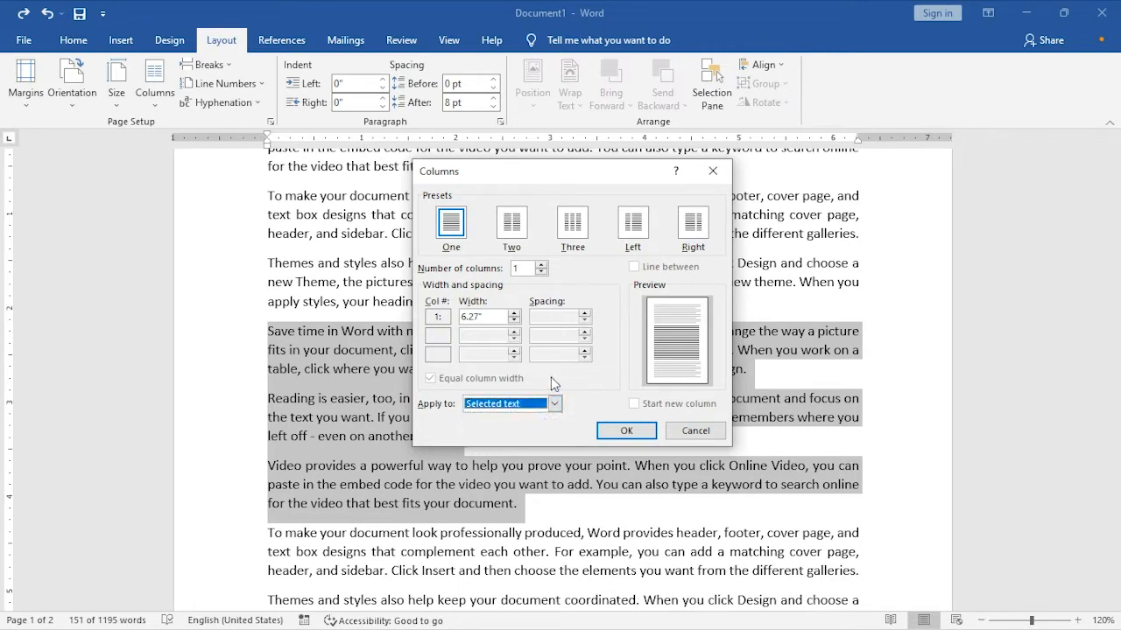
click(542, 264)
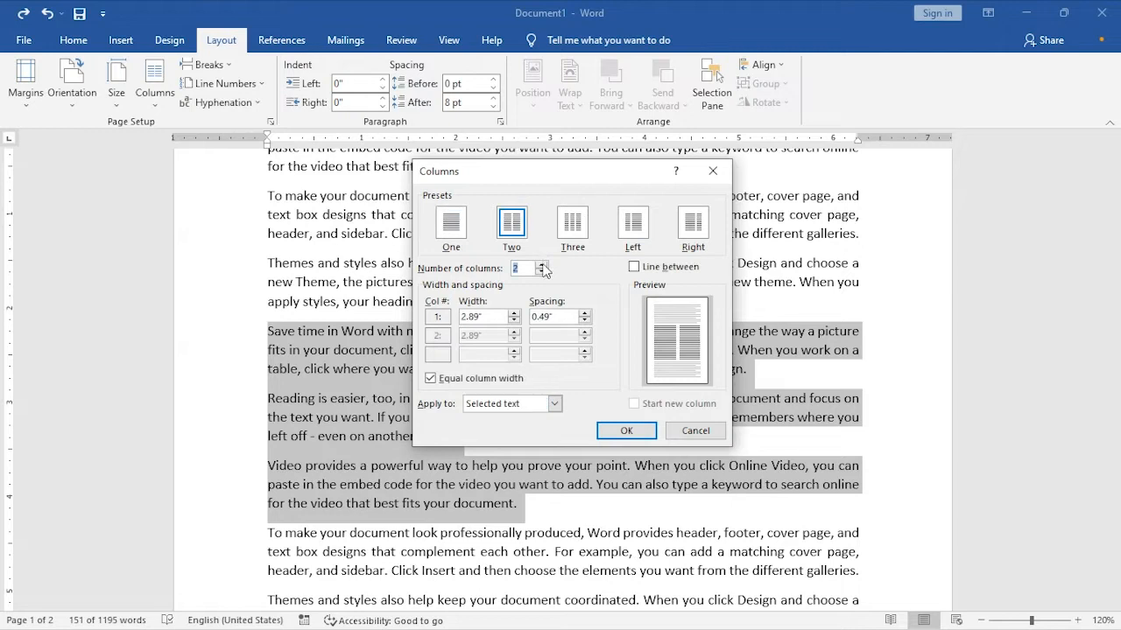
click(542, 264)
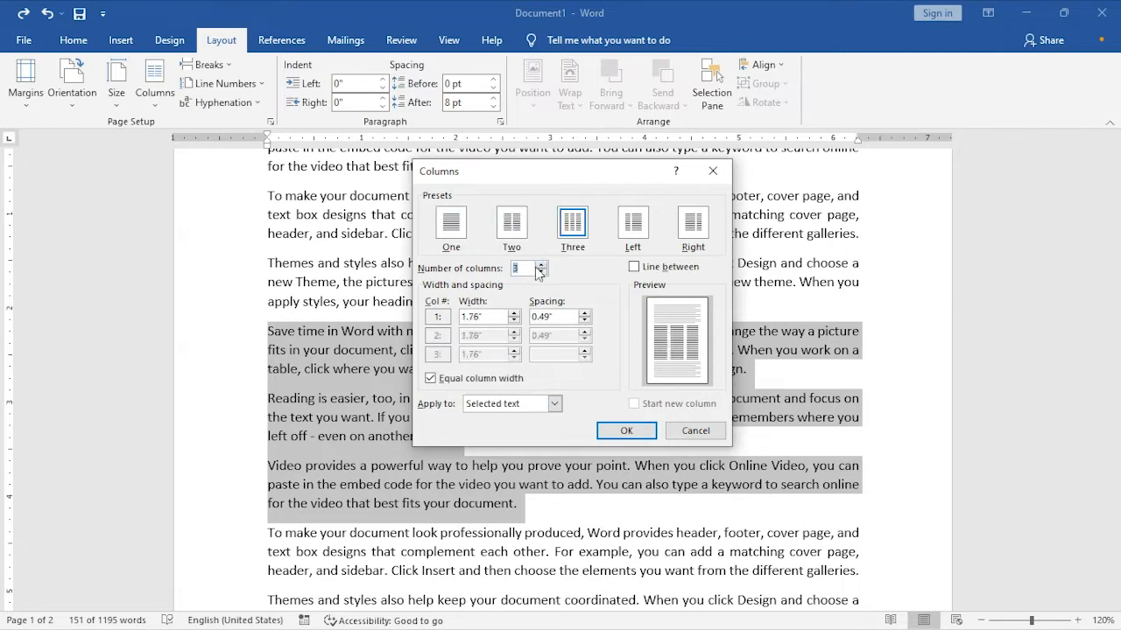
drag(546, 184, 430, 188)
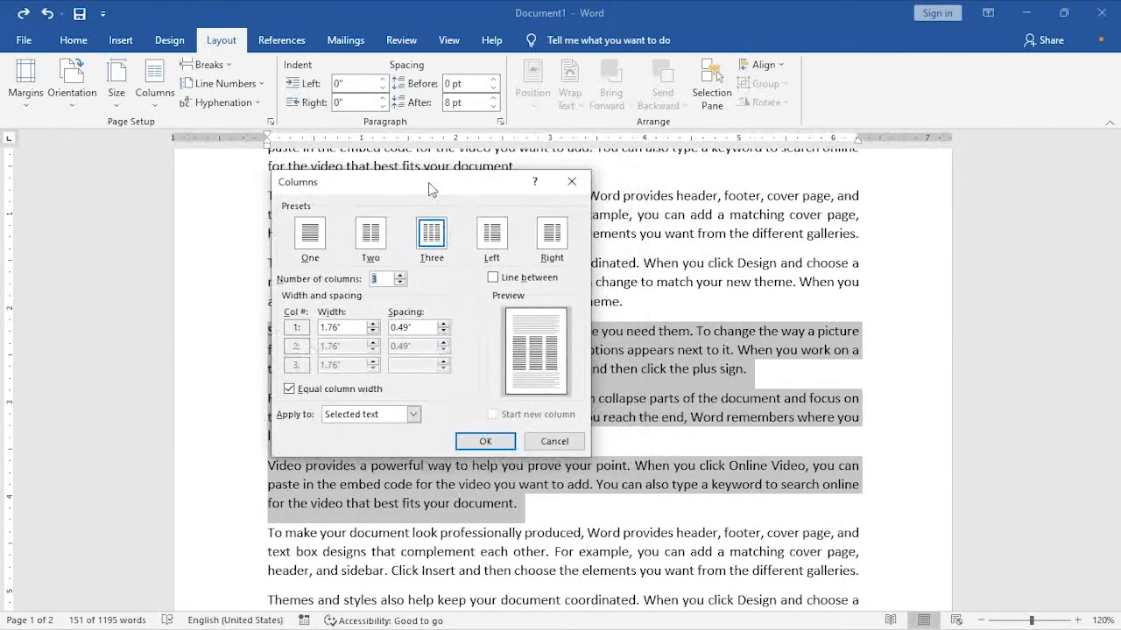
click(484, 441)
click(545, 389)
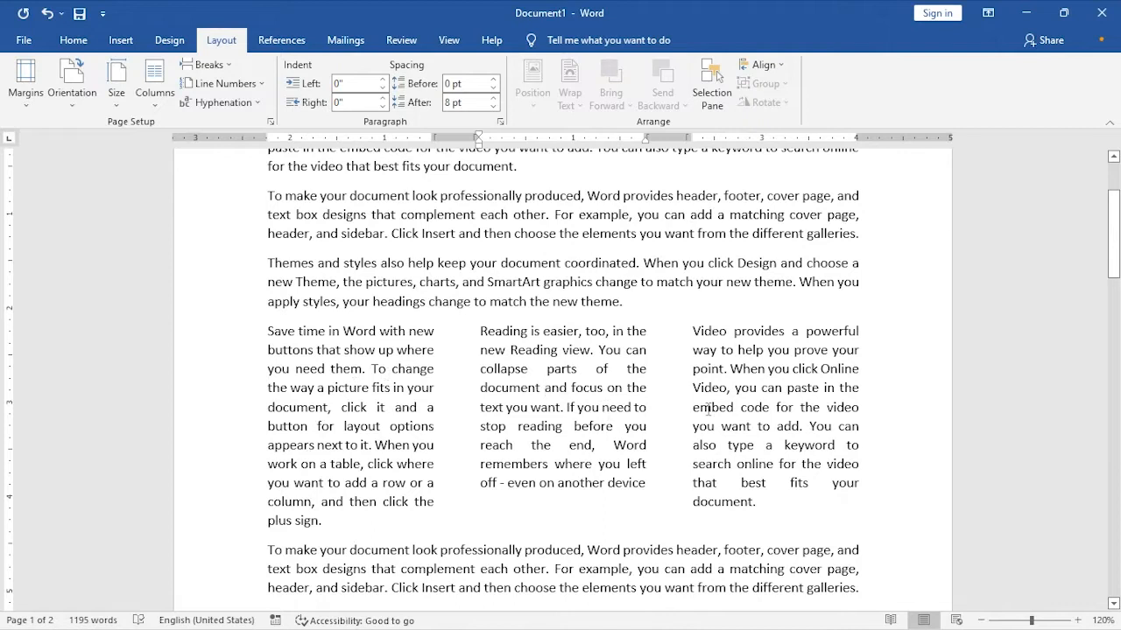
- Examine the first column of the three-column section and the text following it down to the end of the document
drag(329, 523, 265, 330)
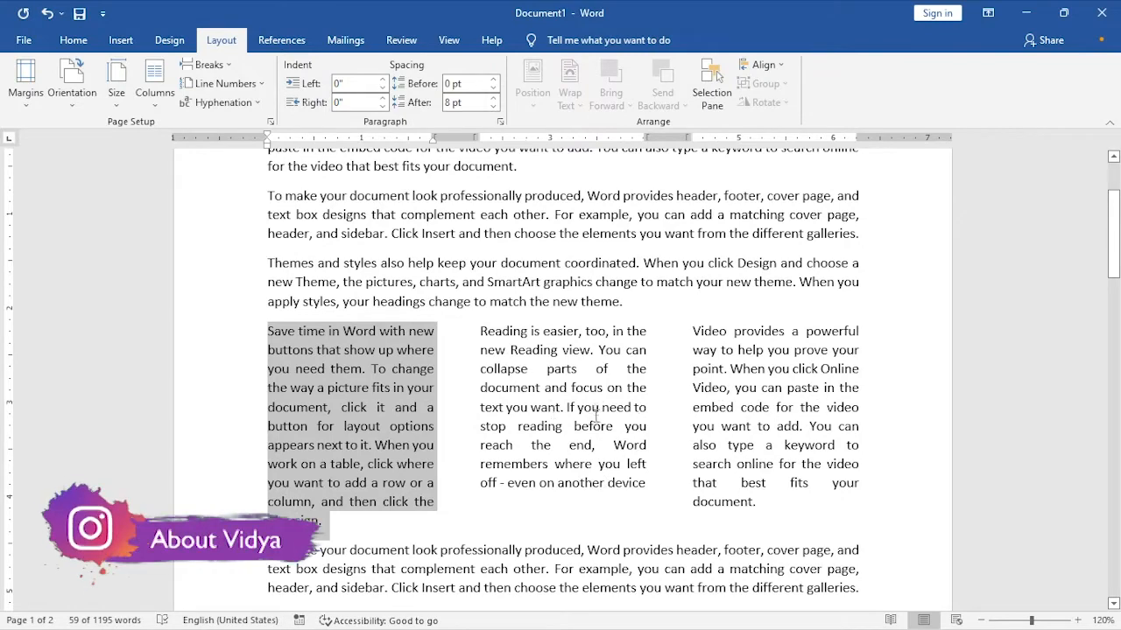
scroll(645, 353, down, 5)
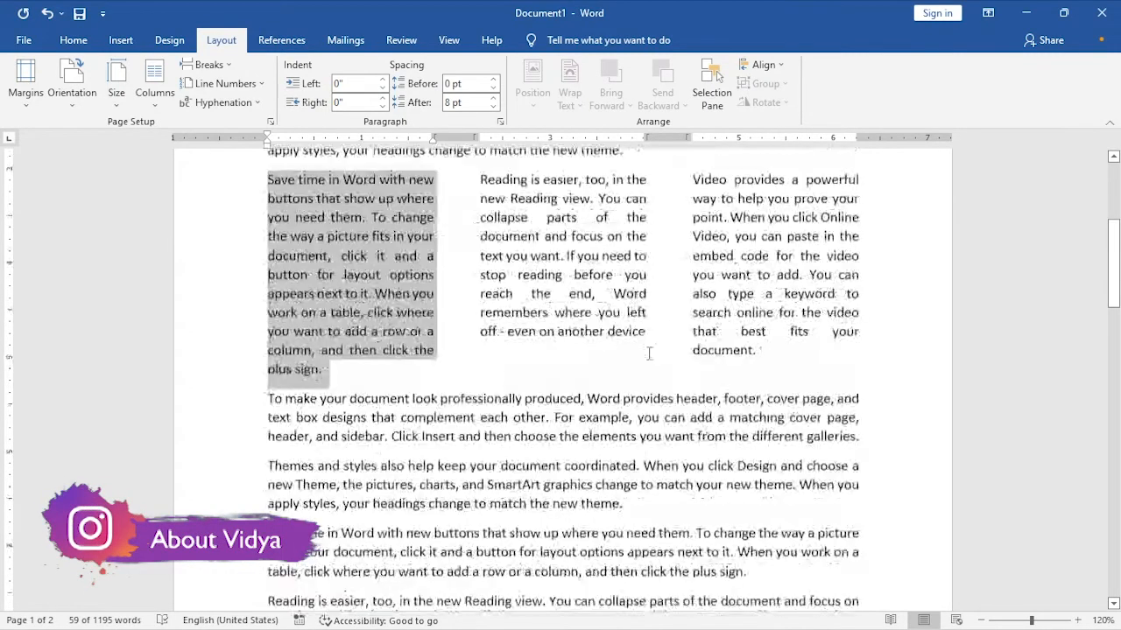
scroll(596, 362, down, 20)
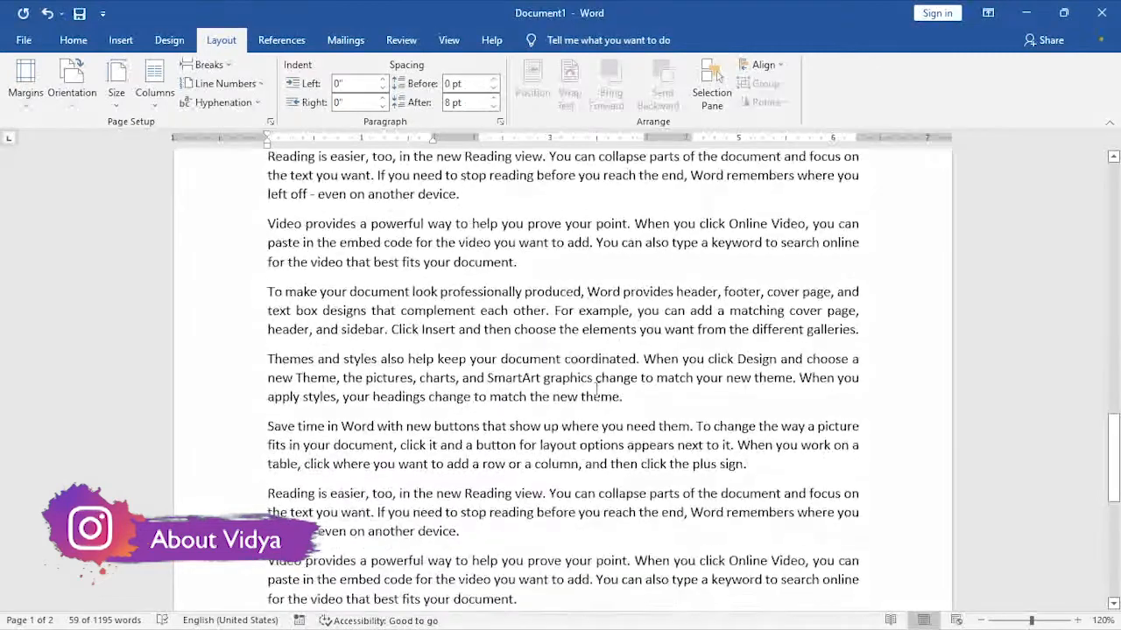
scroll(523, 411, down, 3)
click(503, 394)
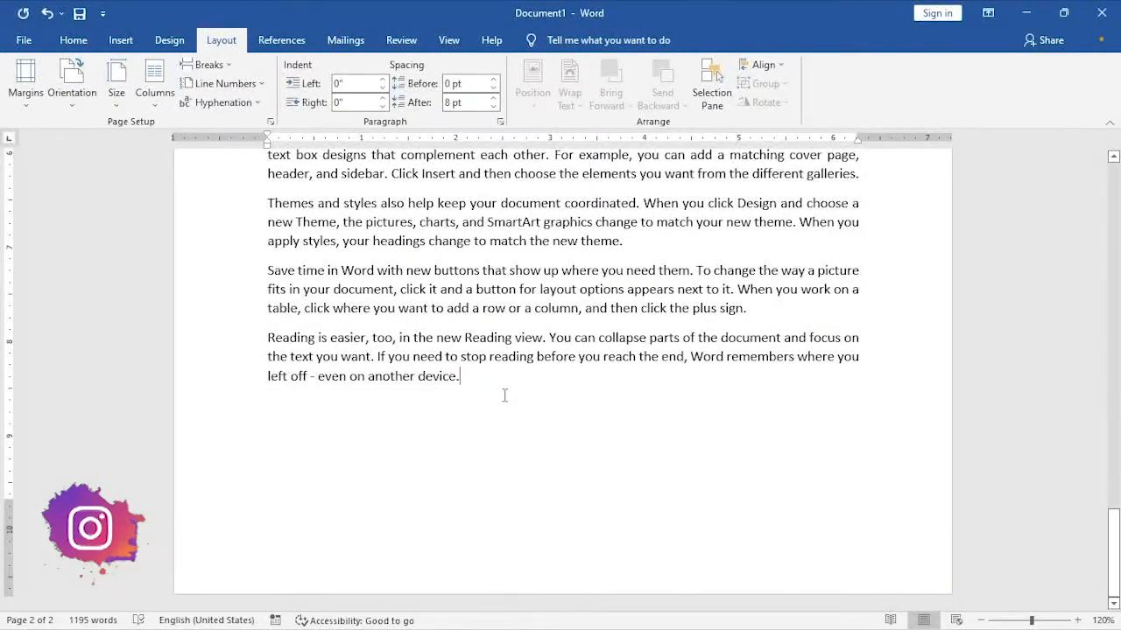
- Create a new blank document and give the whole document three equal columns with 0.49" spacing and a line between them
key(ctrl+n)
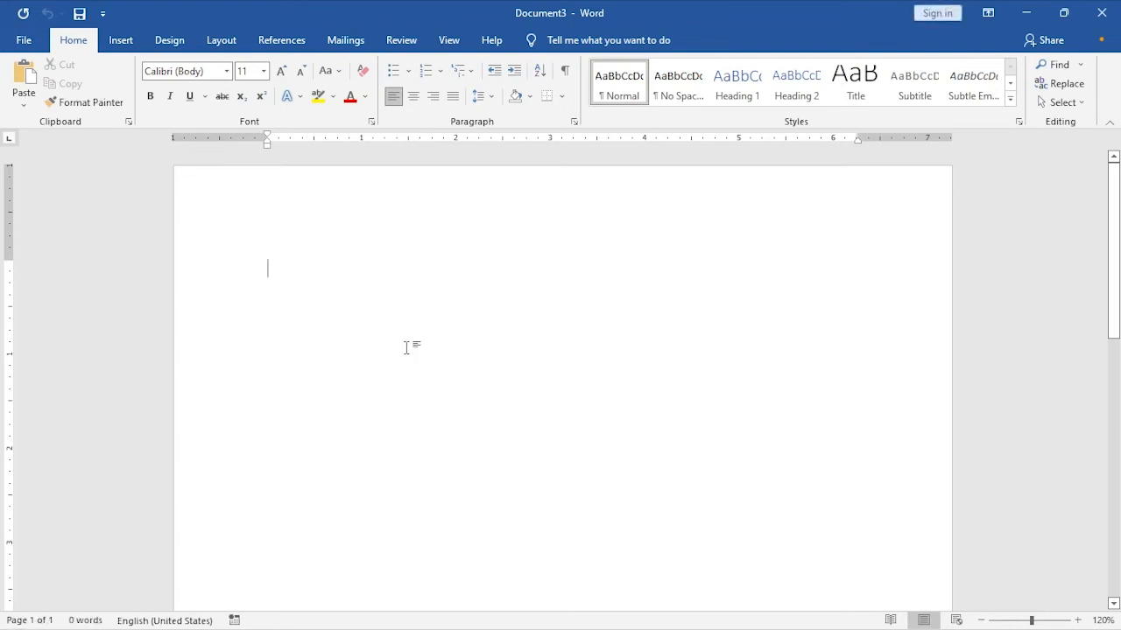
click(226, 44)
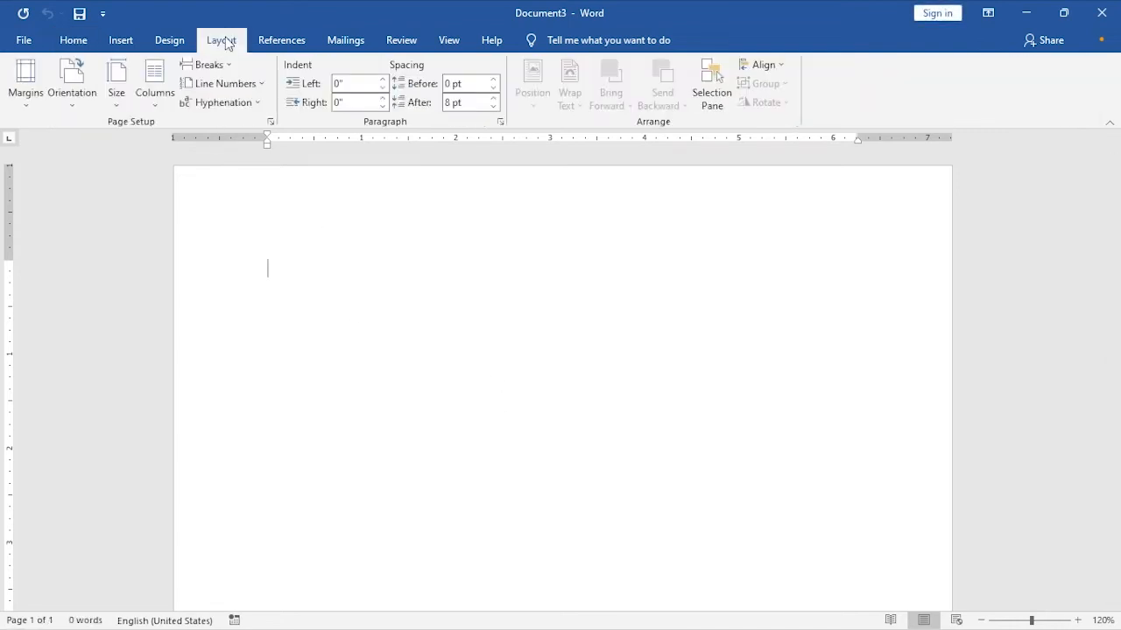
click(159, 108)
click(200, 278)
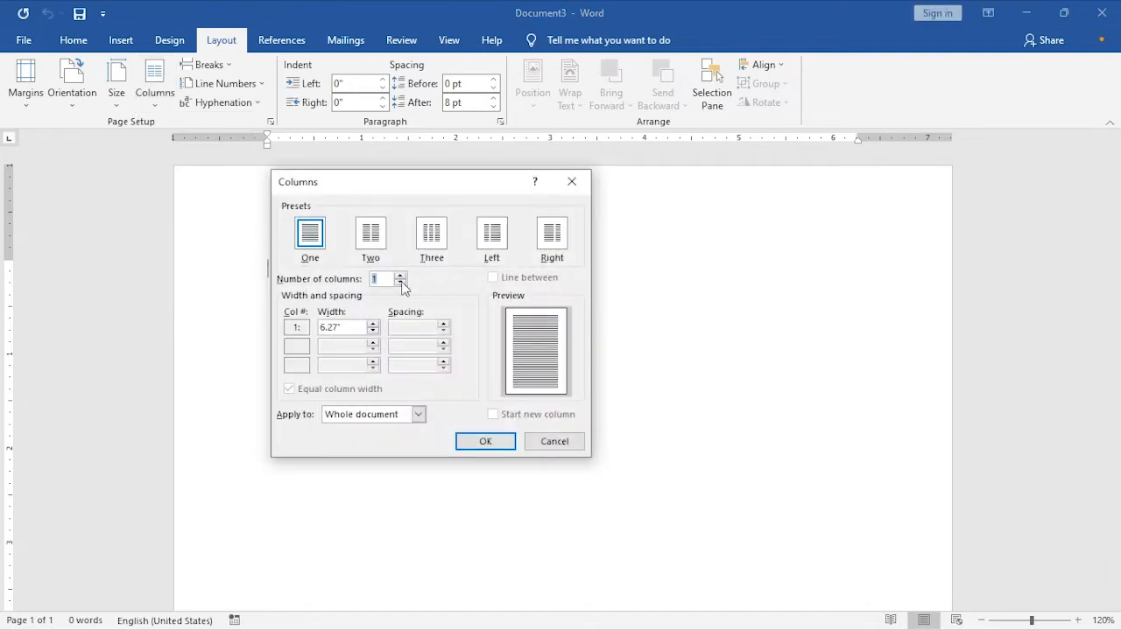
click(404, 276)
click(404, 276)
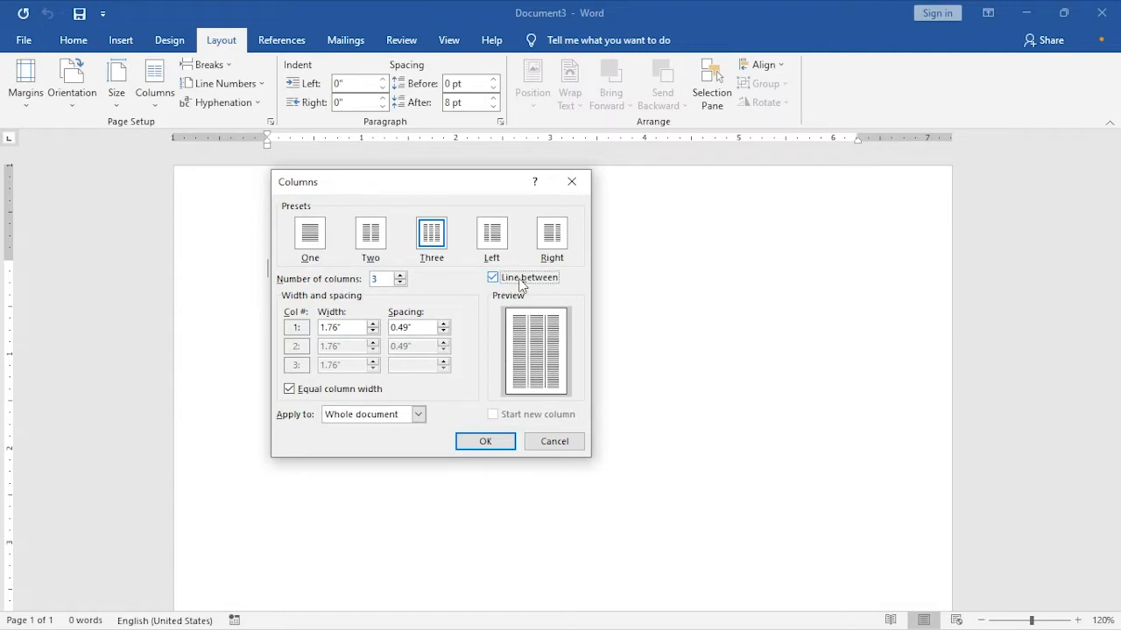
click(482, 442)
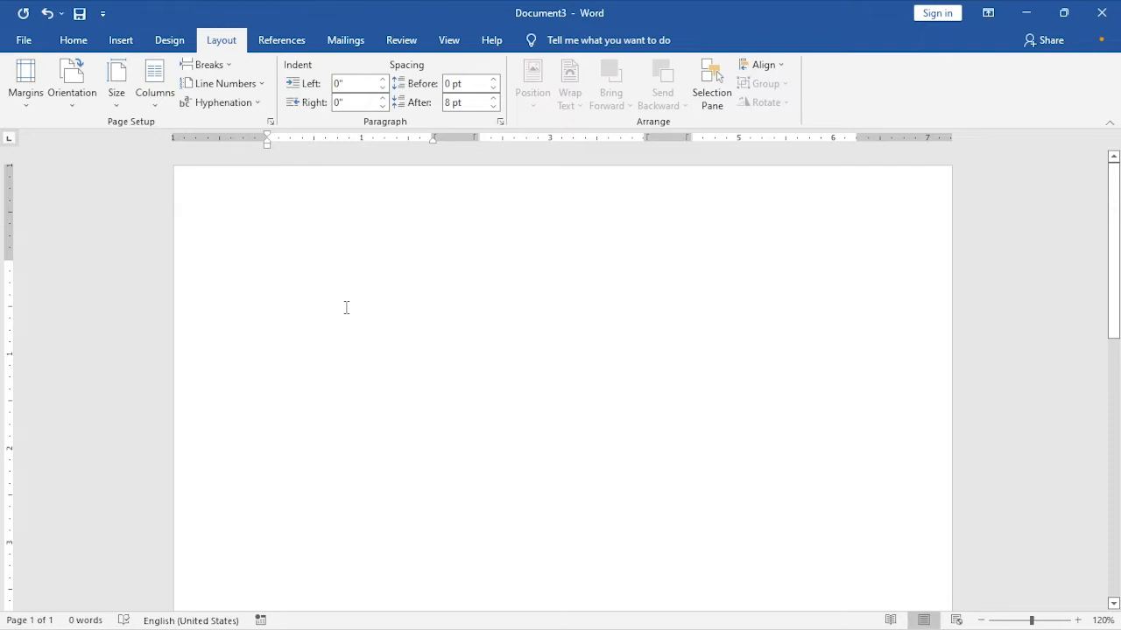
- Enter the sentence "This is a text." at the start of the first column
scroll(359, 311, down, 1)
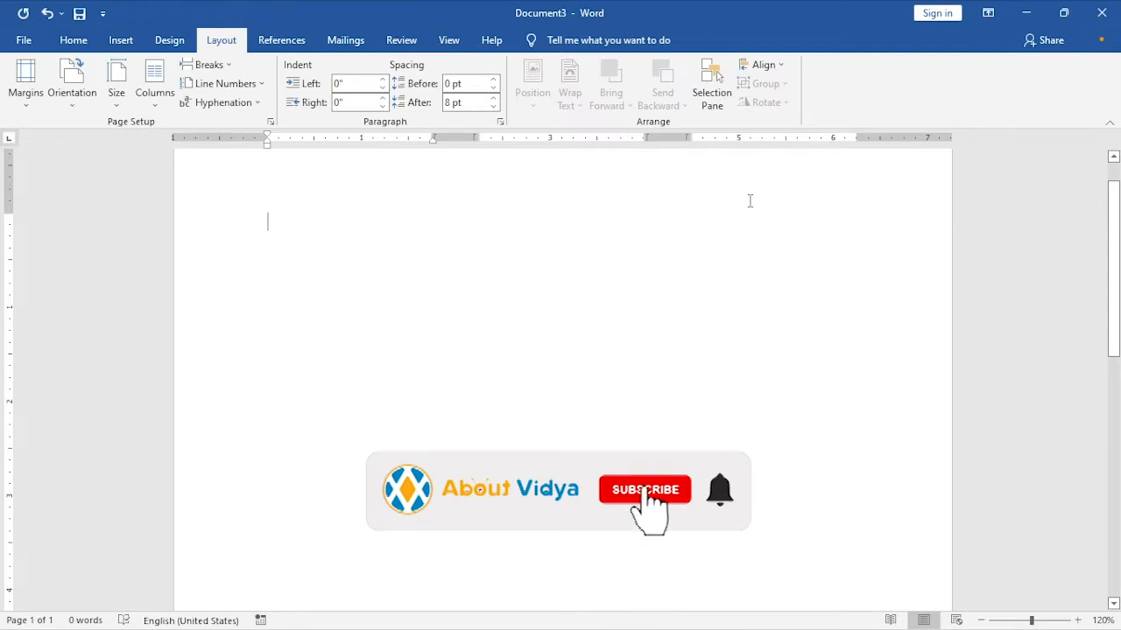
text(This is a text.)
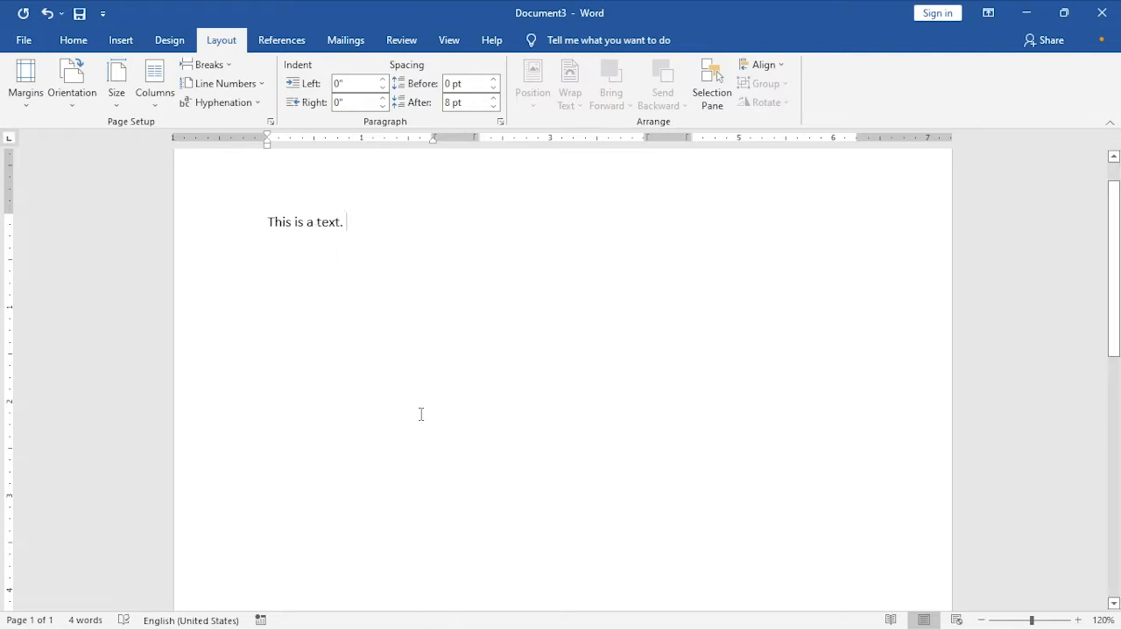
- Copy the sentence "This is a text." and paste it three more times to form a two-line paragraph
key(ctrl+shift+Left)
key(ctrl+shift+Left)
key(ctrl+shift+Left)
key(ctrl+shift+Left)
key(ctrl+shift+Left)
key(ctrl+shift+Right)
key(ctrl+shift+Left)
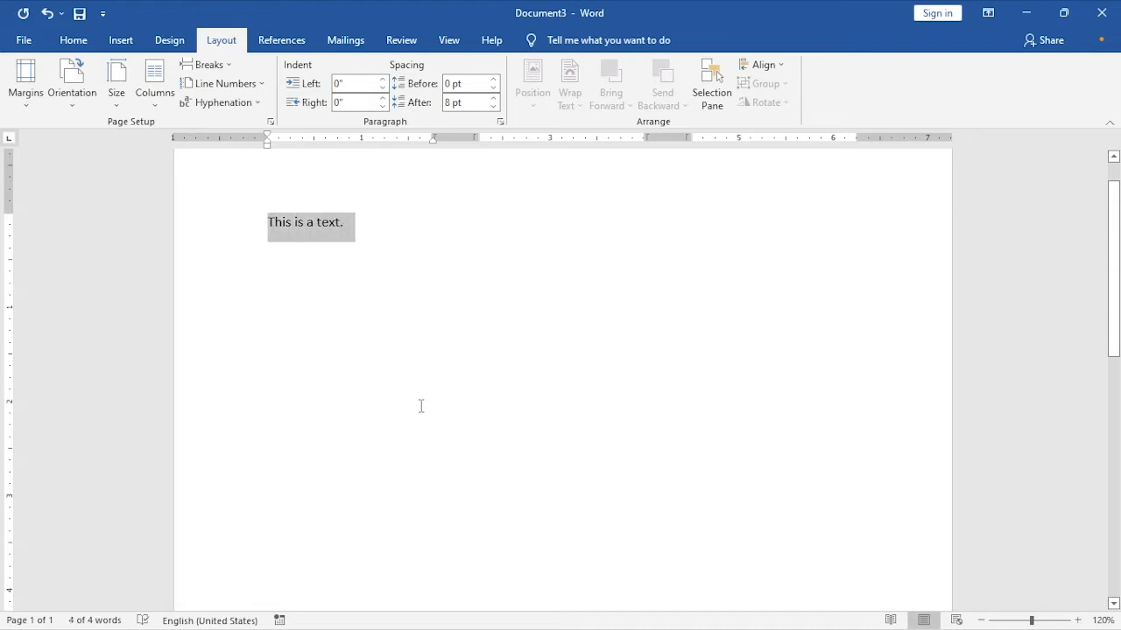
key(ctrl+c)
key(Right)
key(ctrl+v)
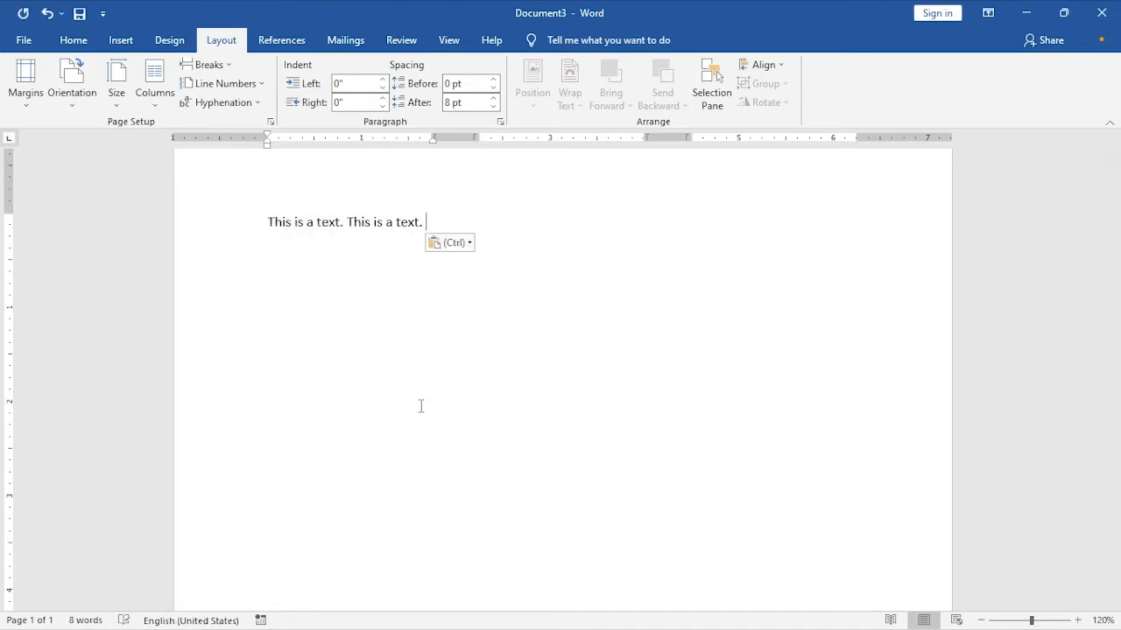
key(ctrl+v)
- Copy the whole two-line paragraph and paste it repeatedly down the first column
key(ctrl+v)
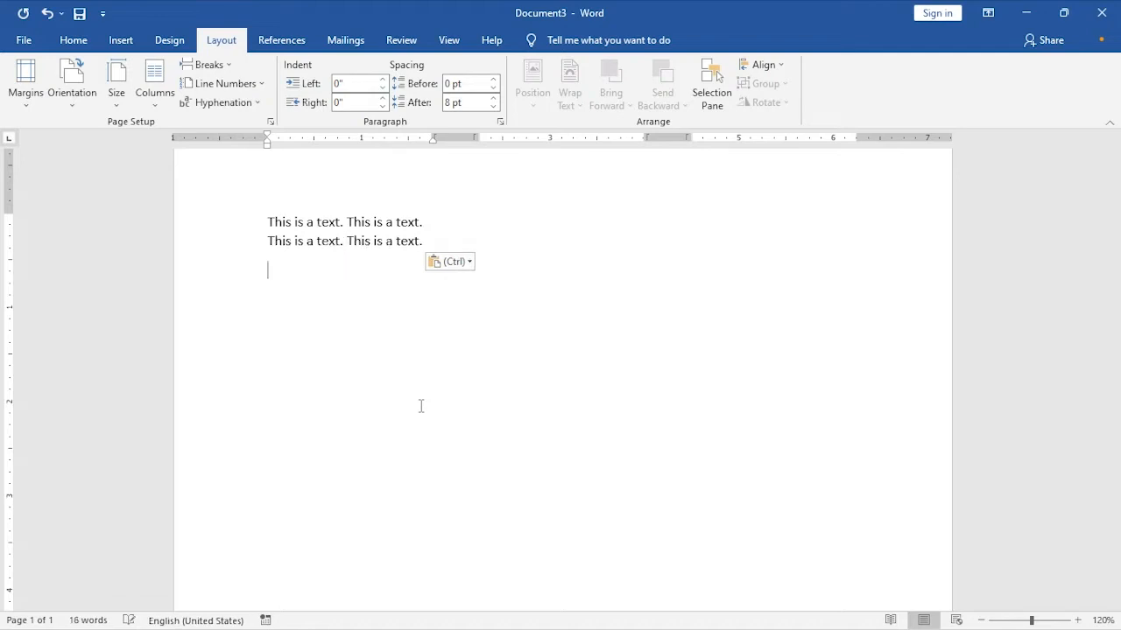
key(ctrl+a)
key(ctrl+c)
key(Right)
key(ctrl+v)
key(ctrl+v)
key(ctrl+v)
key(ctrl+v)
key(ctrl+v)
key(ctrl+v)
key(ctrl+v)
key(ctrl+v)
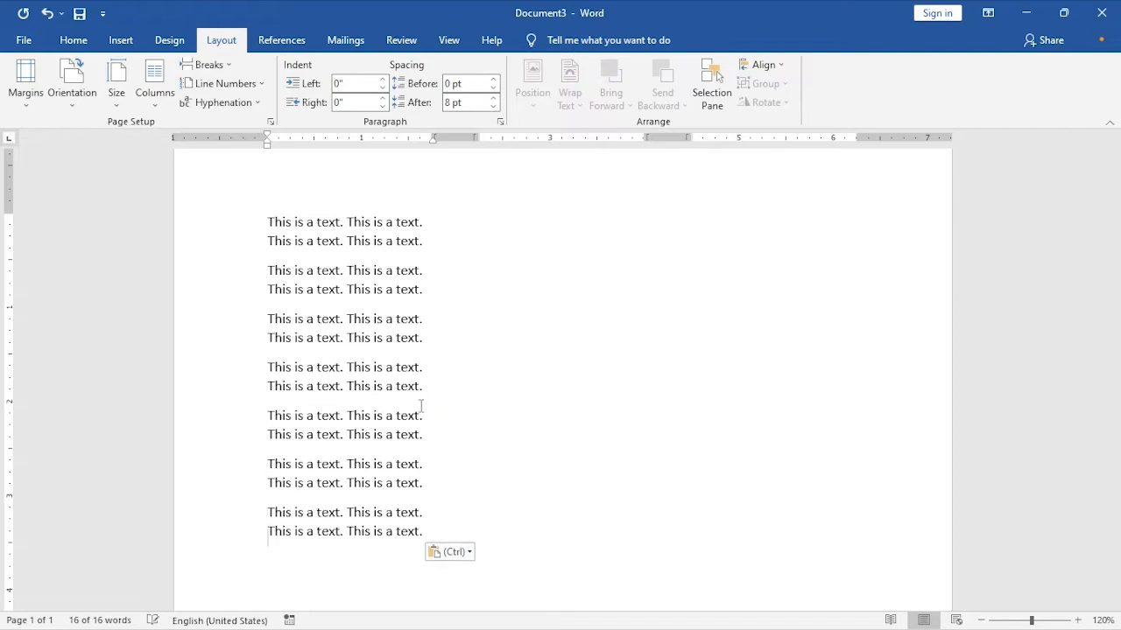
key(ctrl+v)
key(ctrl+v)
key(ctrl+v)
key(ctrl+v)
key(ctrl+v)
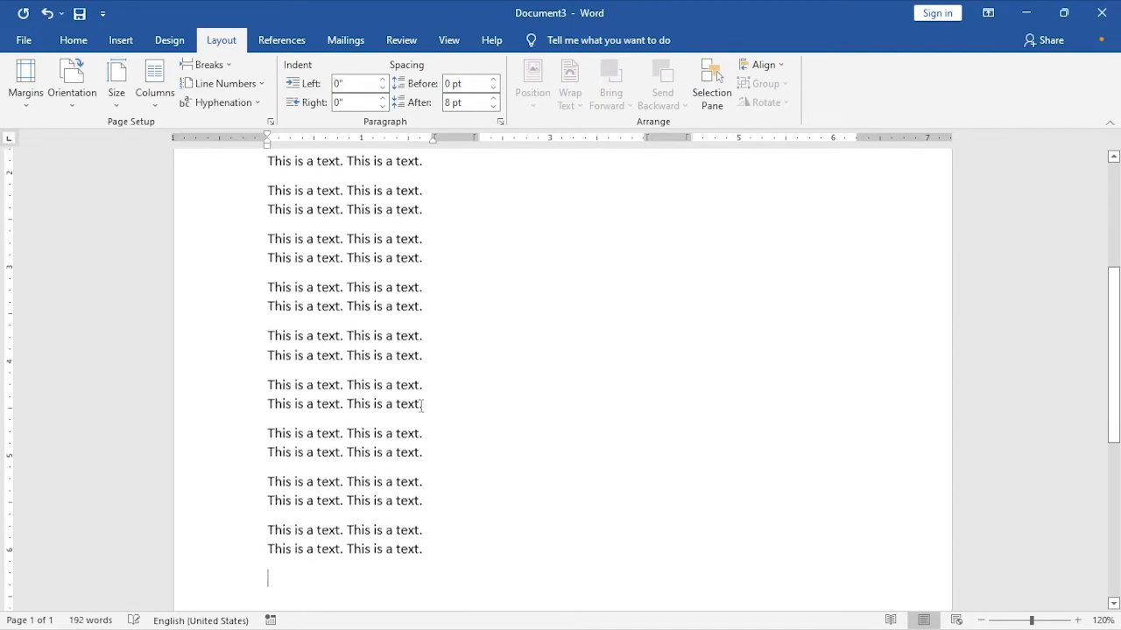
key(ctrl+v)
key(ctrl+v)
key(ctrl+v)
key(ctrl+v)
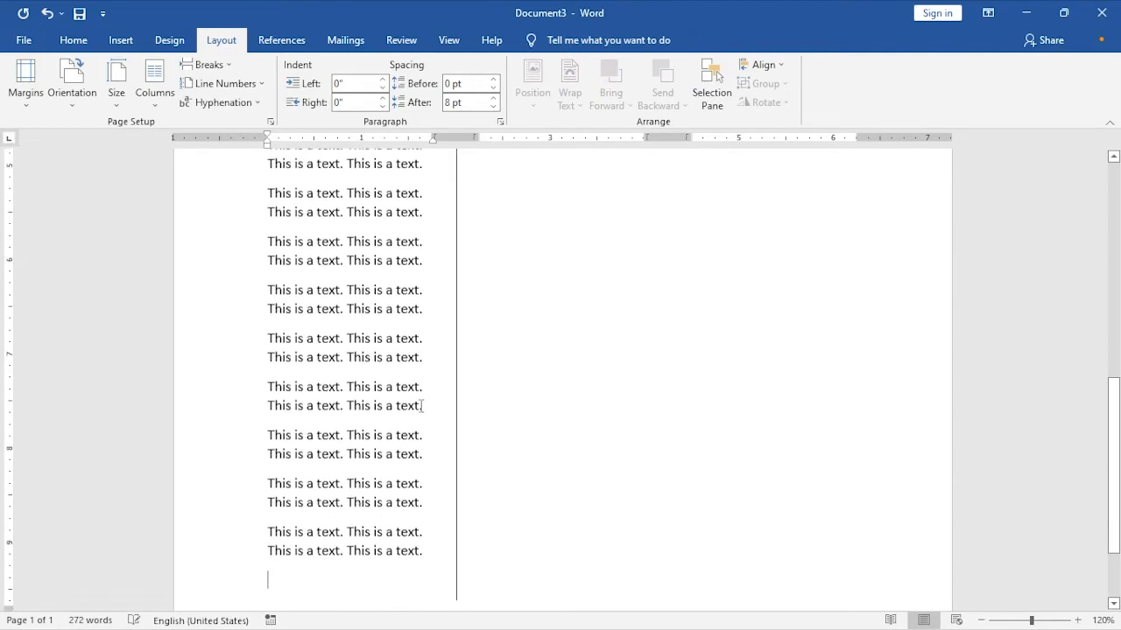
scroll(542, 417, up, 10)
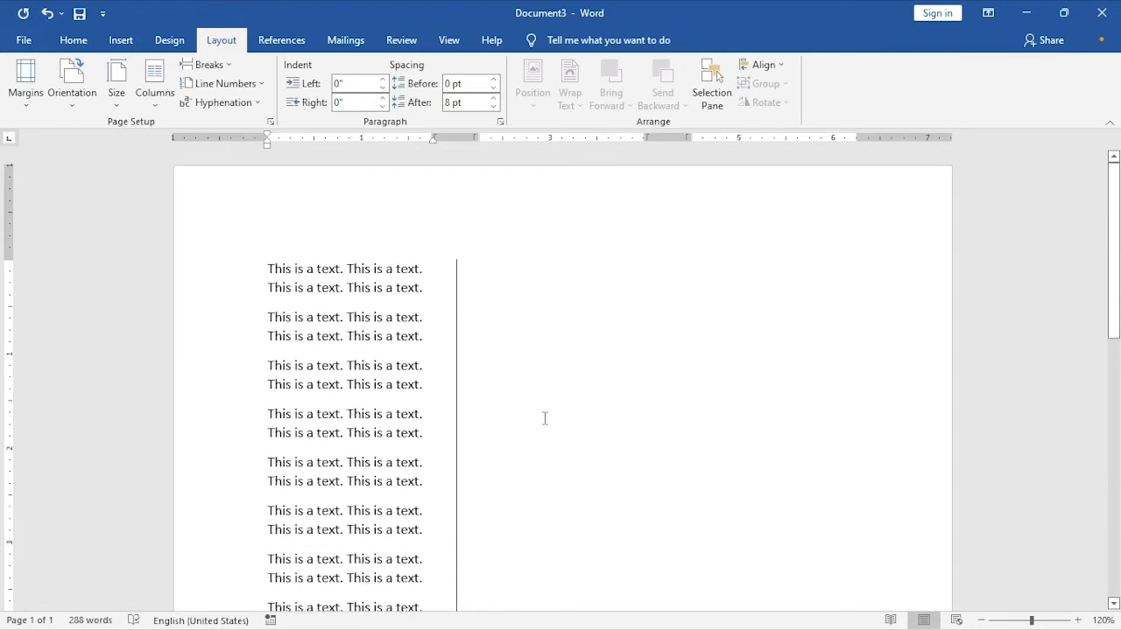
- Insert a column break after the first column's text and paste the copied paragraph repeatedly down the second column
key(ctrl+shift+Return)
key(ctrl+v)
key(ctrl+v)
key(ctrl+v)
key(ctrl+v)
key(ctrl+v)
key(ctrl+v)
key(ctrl+v)
key(ctrl+v)
key(ctrl+v)
key(ctrl+v)
key(ctrl+v)
key(ctrl+v)
key(ctrl+v)
key(ctrl+v)
- Insert a column break after the second column's text and paste the copied paragraph three times into the third column
key(ctrl+v)
key(ctrl+v)
key(ctrl+v)
key(ctrl+v)
key(ctrl+v)
key(ctrl+v)
key(ctrl+shift+Return)
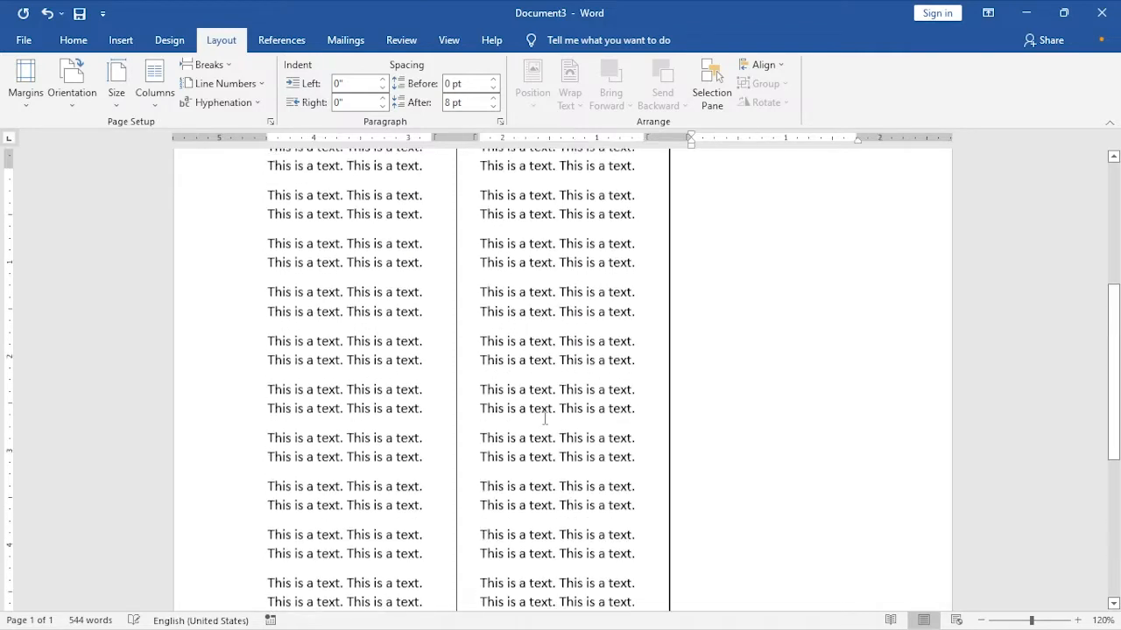
scroll(545, 419, up, 2)
key(ctrl+v)
key(ctrl+v)
key(ctrl+v)
key(ctrl+v)
key(ctrl+v)
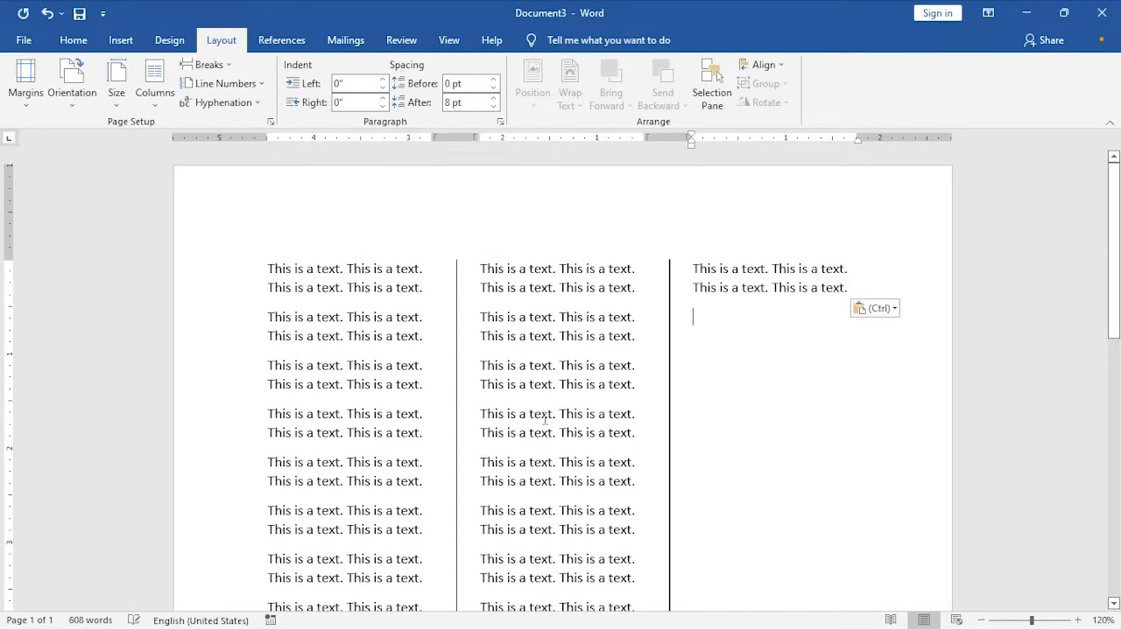
- Undo the third column's text and its column break, and most of the paragraphs pasted into the second column
key(ctrl+z)
key(ctrl+z)
key(ctrl+z)
key(ctrl+z)
key(ctrl+z)
key(ctrl+z)
key(ctrl+z)
key(ctrl+z)
key(ctrl+z)
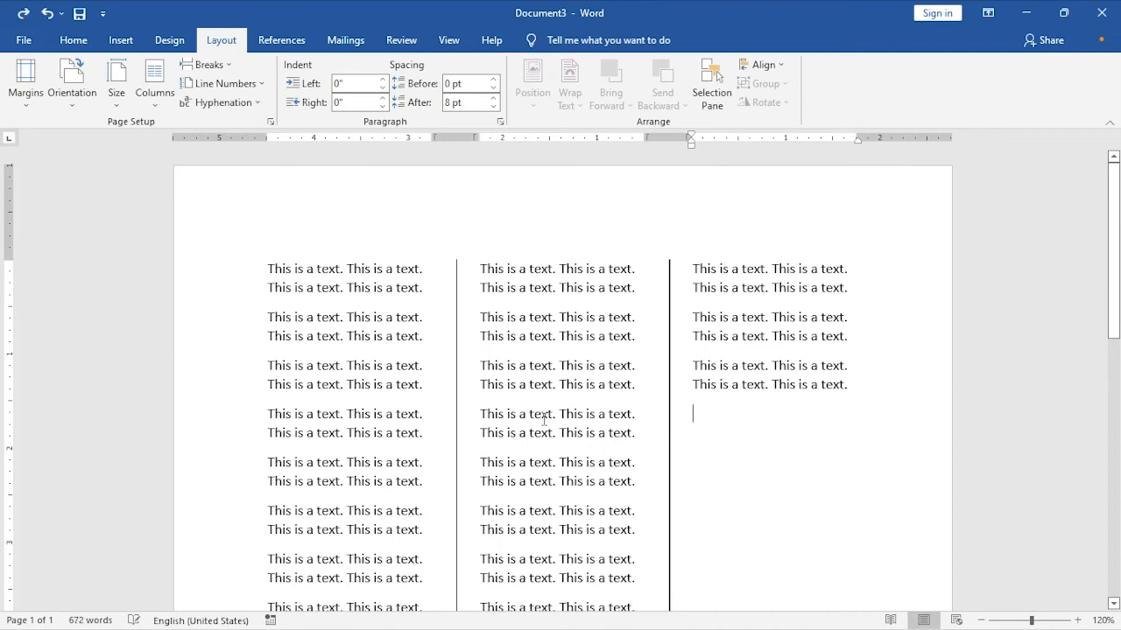
key(ctrl+z)
key(ctrl+z)
key(ctrl+z)
key(ctrl+z)
key(ctrl+z)
key(ctrl+z)
key(ctrl+z)
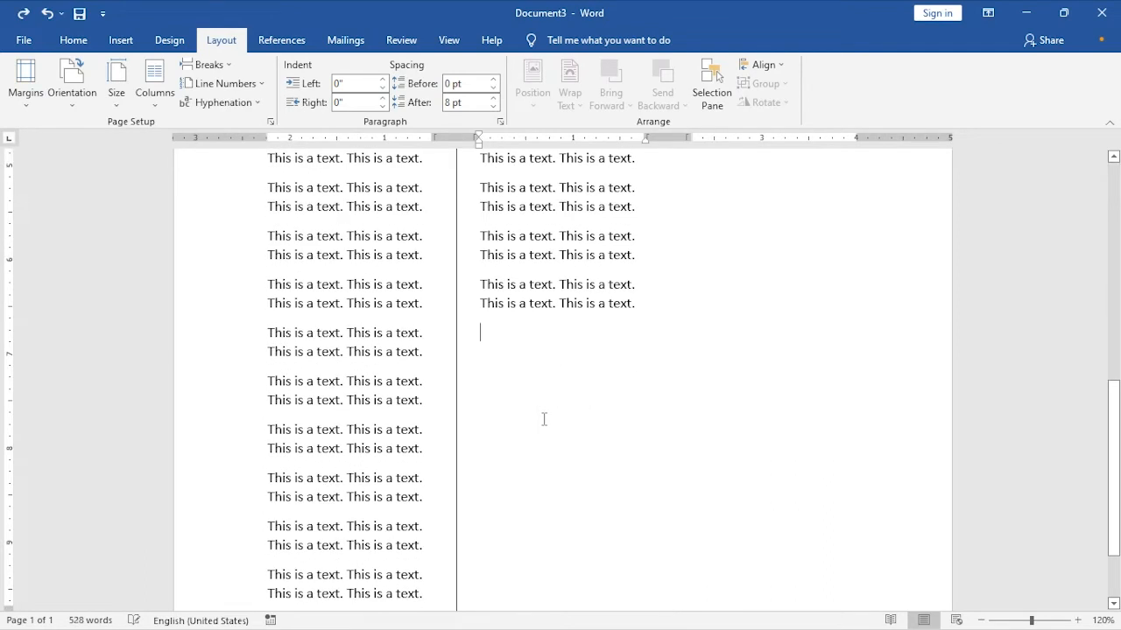
key(ctrl+z)
key(ctrl+z)
key(ctrl+z)
key(ctrl+z)
key(ctrl+z)
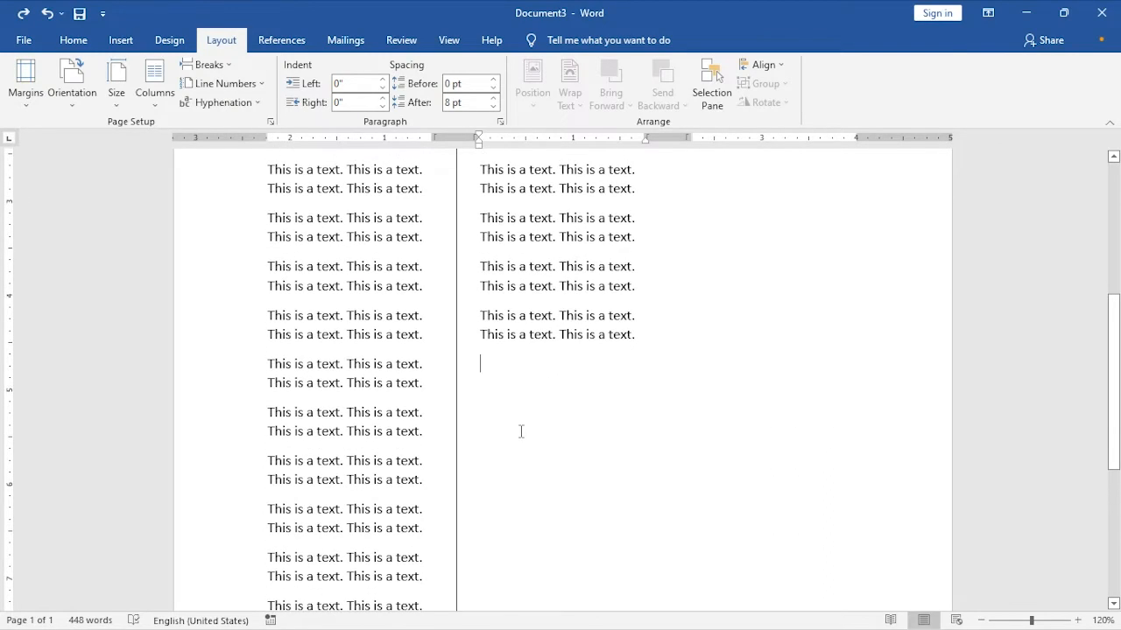
key(ctrl+z)
key(ctrl+z)
key(ctrl+z)
key(ctrl+z)
key(ctrl+z)
key(ctrl+z)
key(ctrl+z)
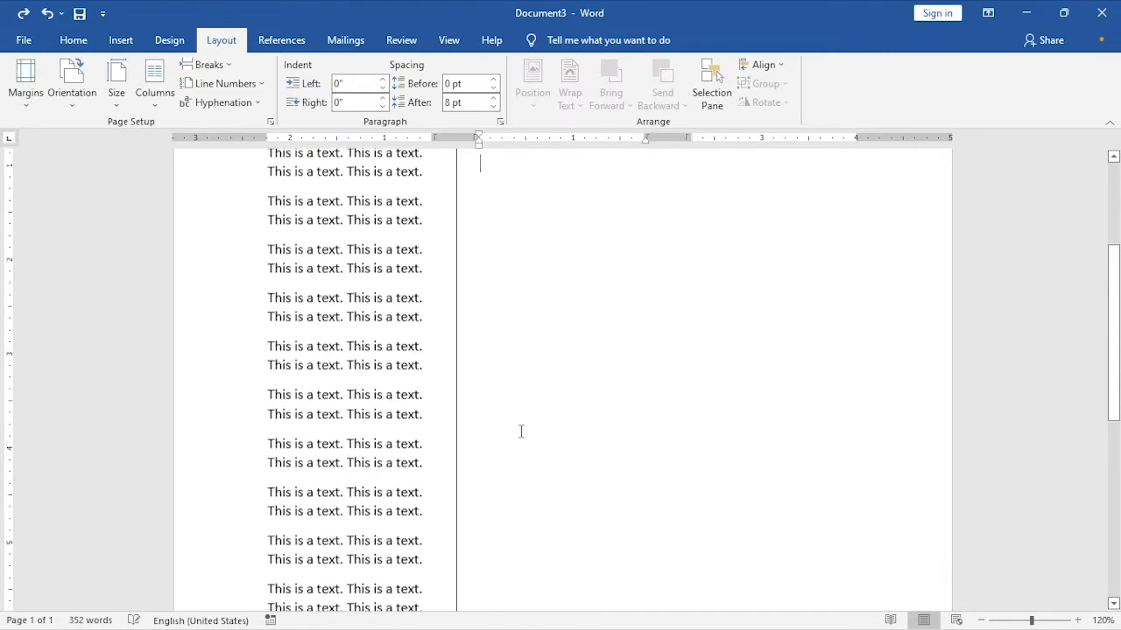
- Undo the remaining second-column text, its column break and the extra first-column paragraphs until only six paragraphs are left
key(ctrl+z)
key(ctrl+z)
key(ctrl+z)
key(ctrl+z)
key(ctrl+z)
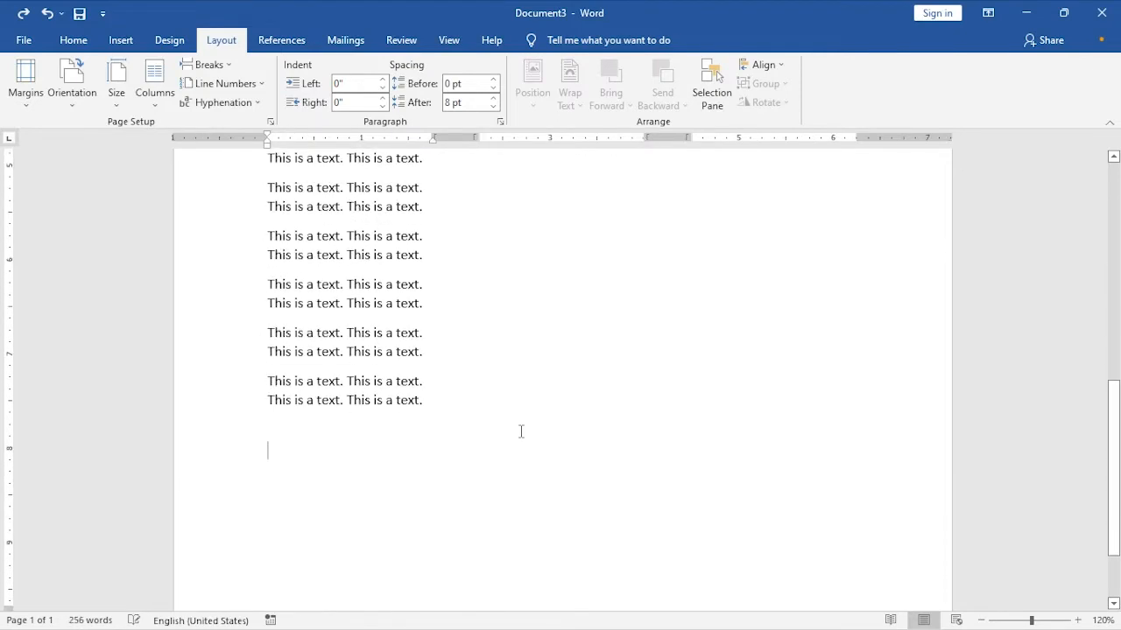
scroll(355, 428, up, 3)
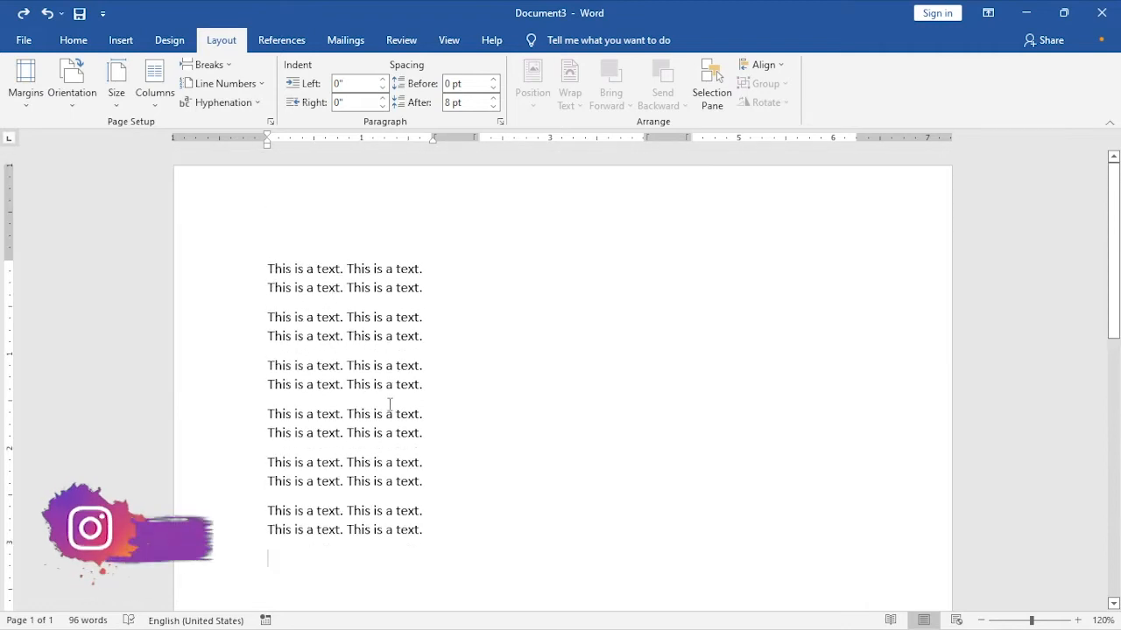
- Insert a column break after the sixth paragraph and paste the copied paragraph twice into the second column
click(215, 68)
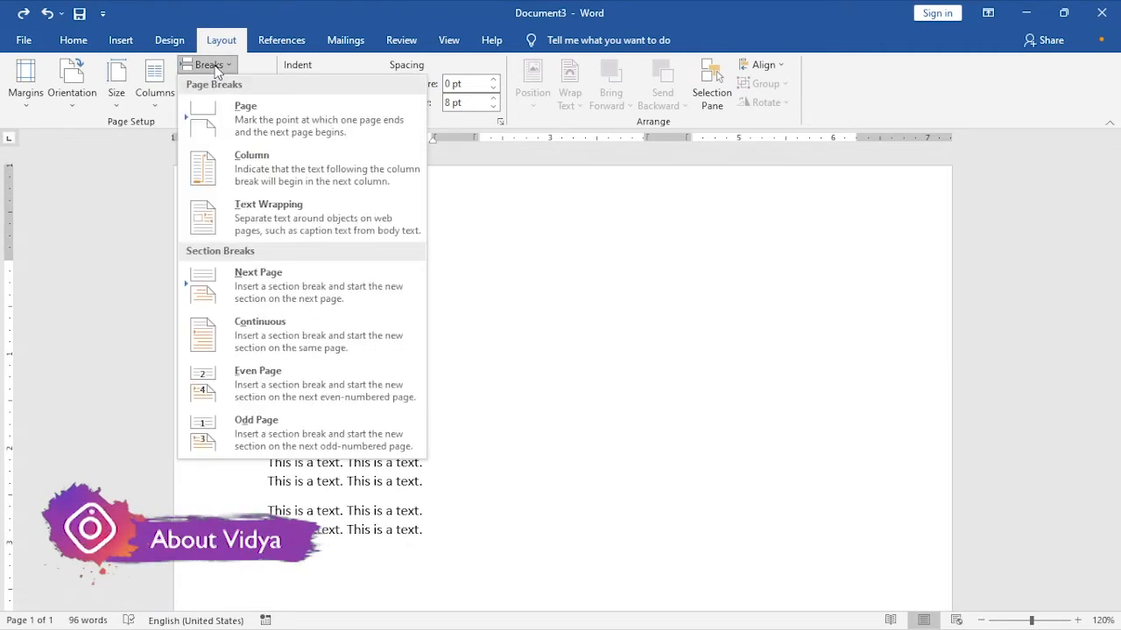
click(258, 171)
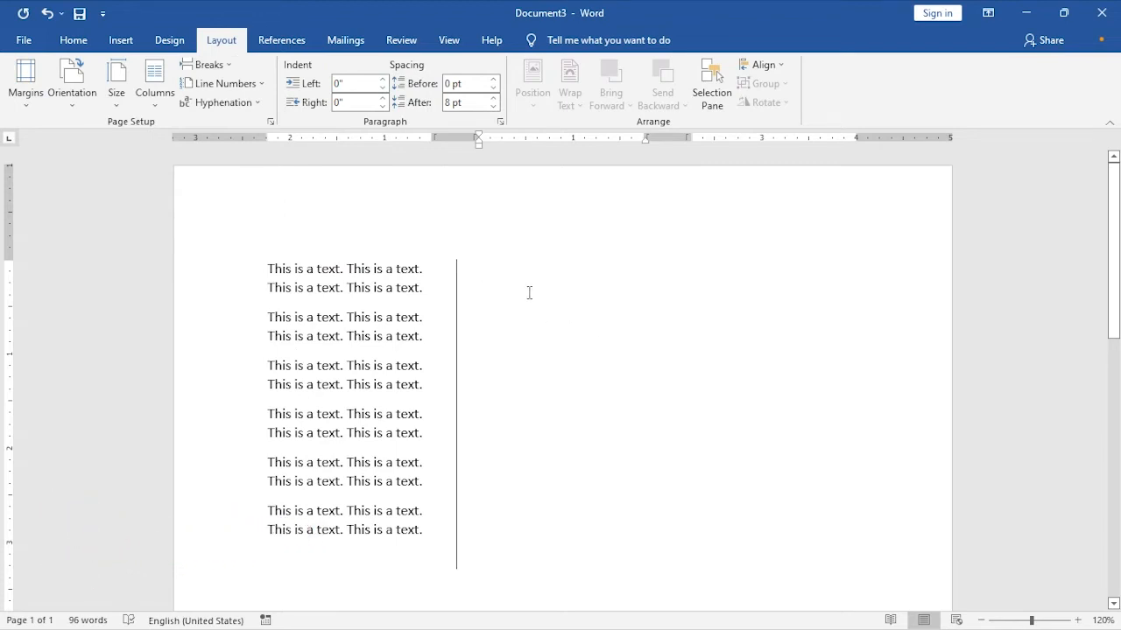
key(ctrl+v)
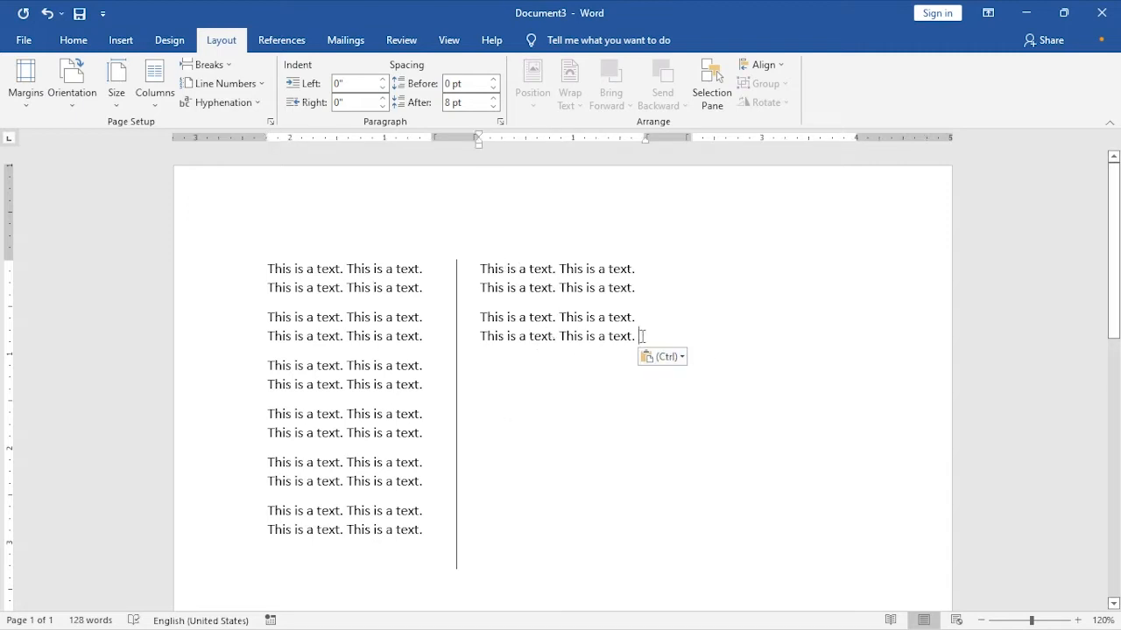
- Insert a column break after the second column's text and paste the copied paragraph twice into the third column
click(206, 65)
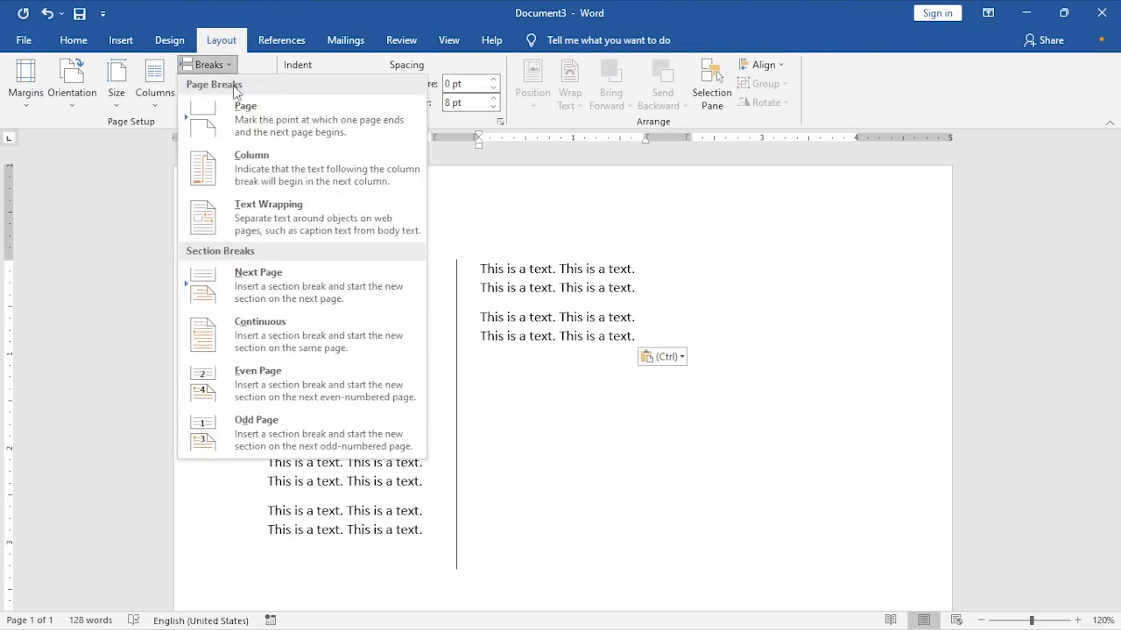
click(295, 161)
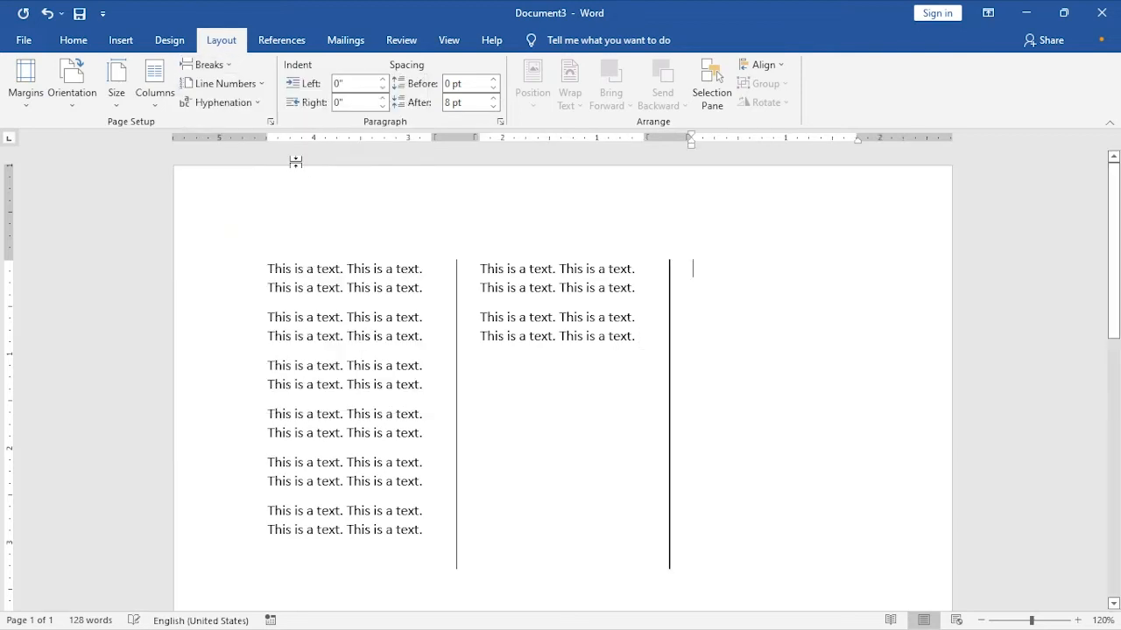
key(ctrl+v)
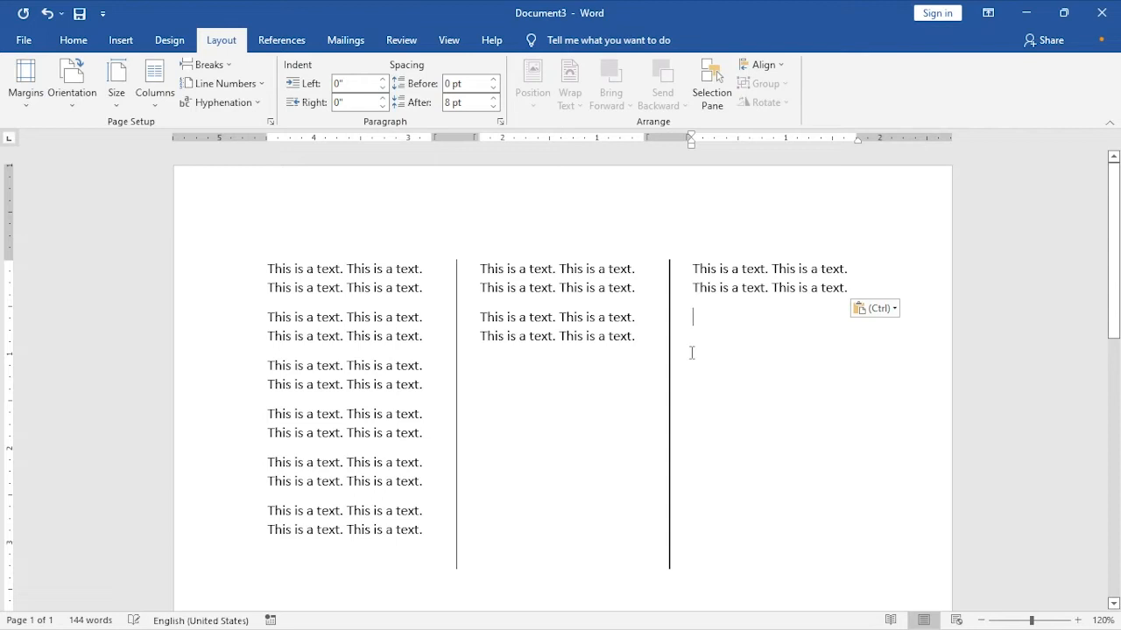
click(560, 288)
click(737, 287)
drag(537, 264, 555, 317)
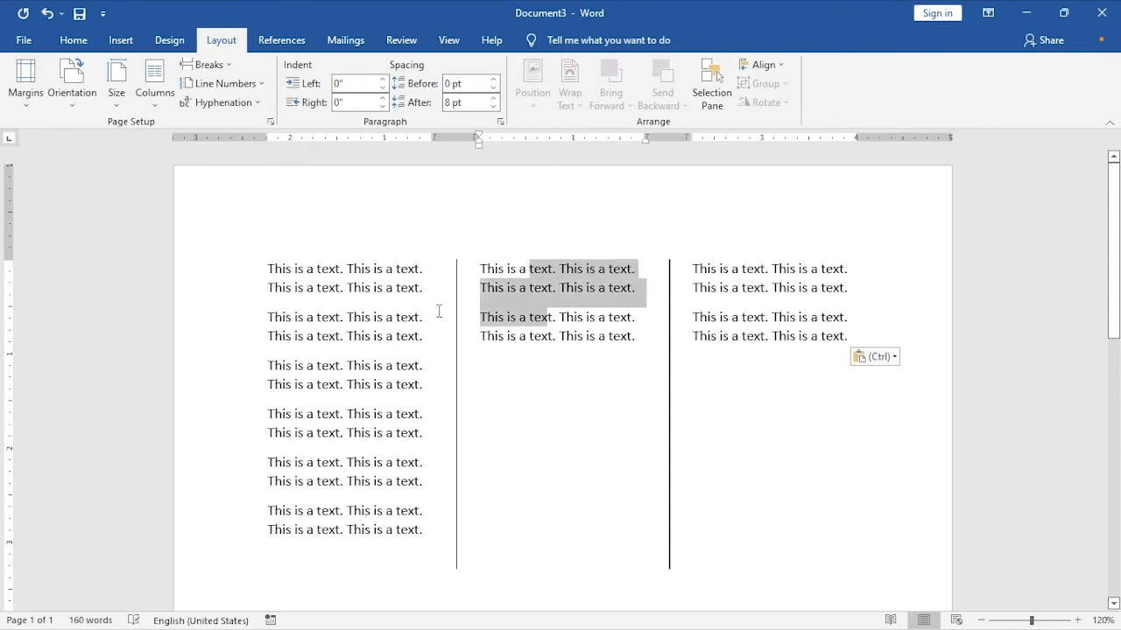
click(350, 288)
shift+click(350, 400)
scroll(361, 429, down, 2)
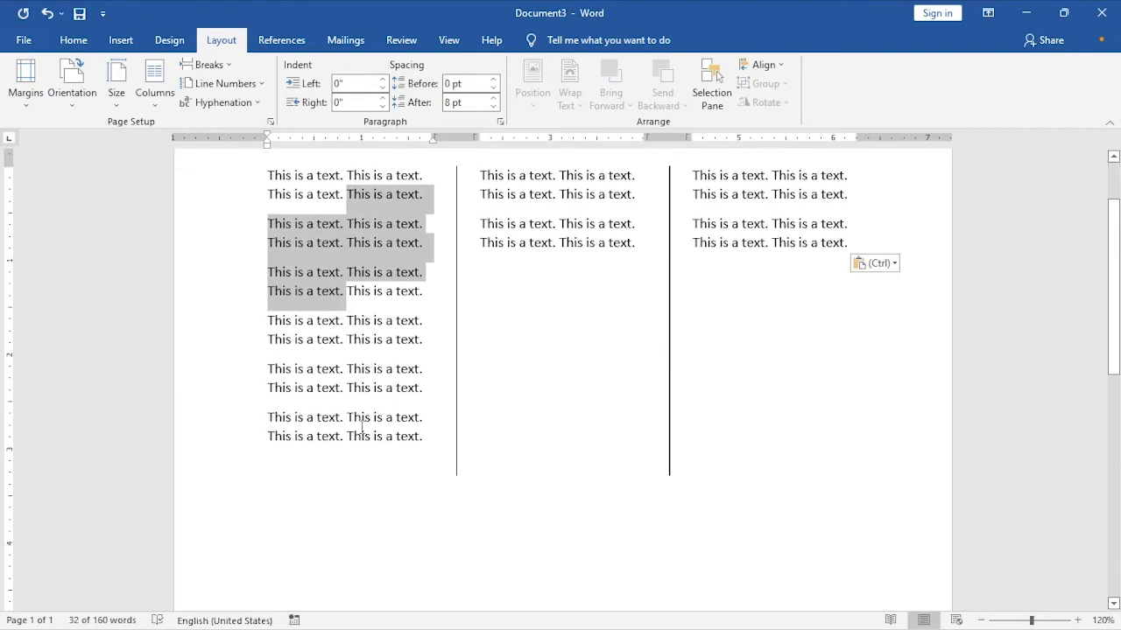